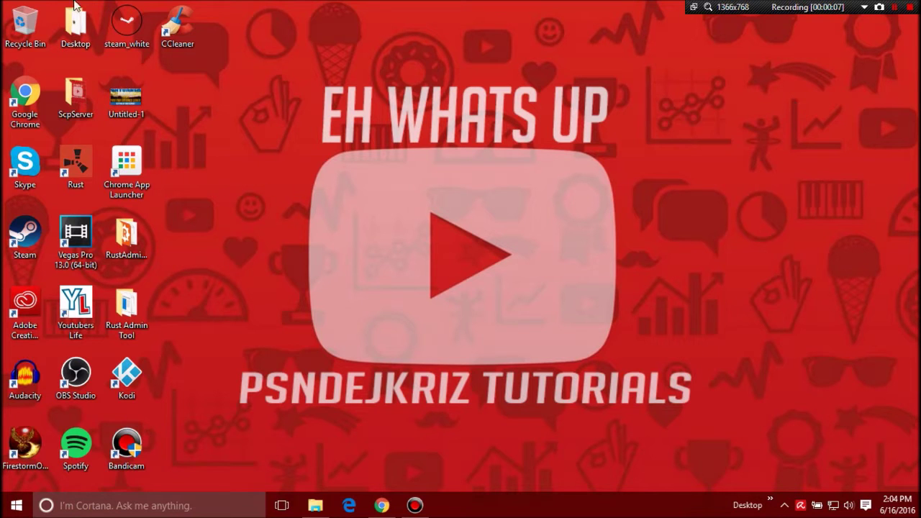
Launch Command Prompt by searching for cmd from the Start menu
{"action": "left_click", "coordinate": [16, 505]}
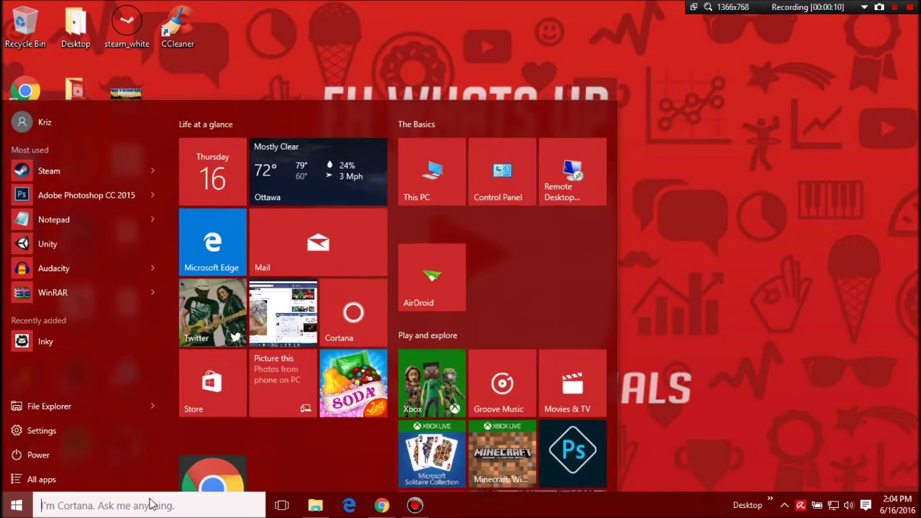
{"action": "left_click", "coordinate": [151, 504]}
{"action": "type", "text": "cmd"}
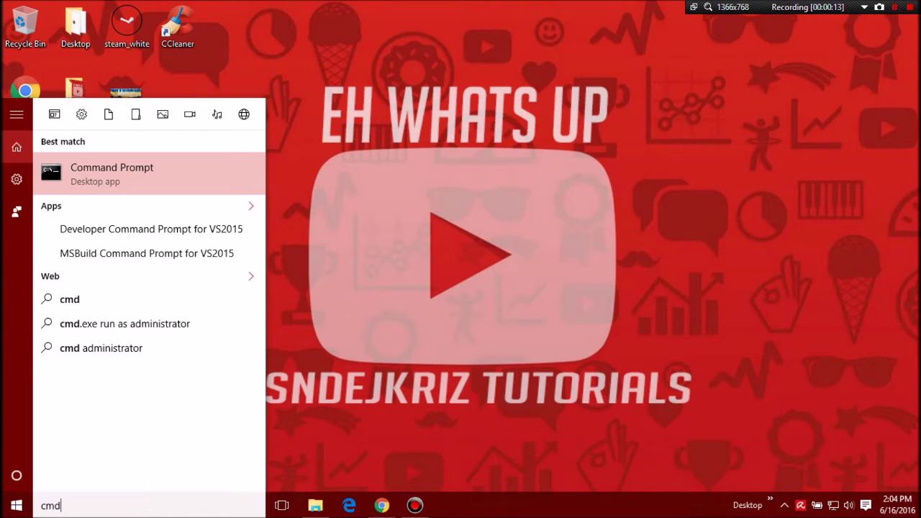
{"action": "key", "text": "Return"}
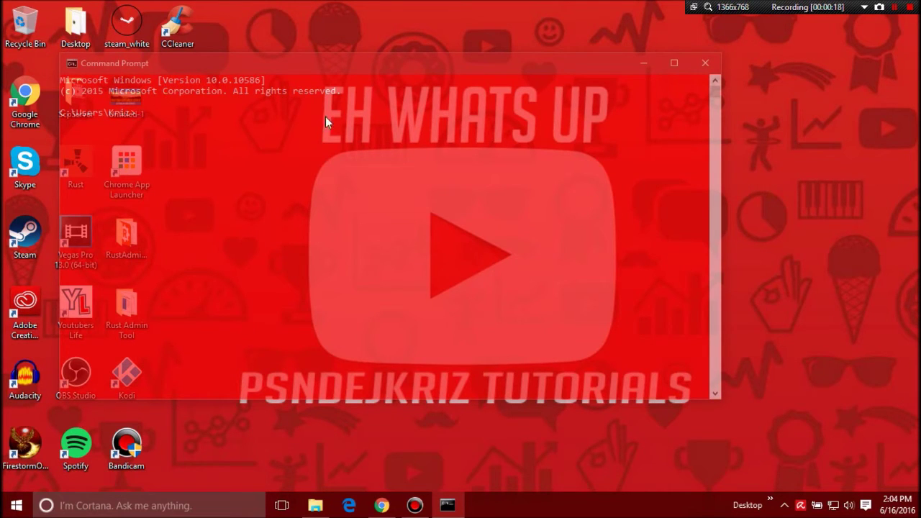
Reposition the console window and run ipconfig
{"action": "left_click_drag", "start_coordinate": [366, 65], "coordinate": [671, 82]}
{"action": "left_click", "coordinate": [612, 231]}
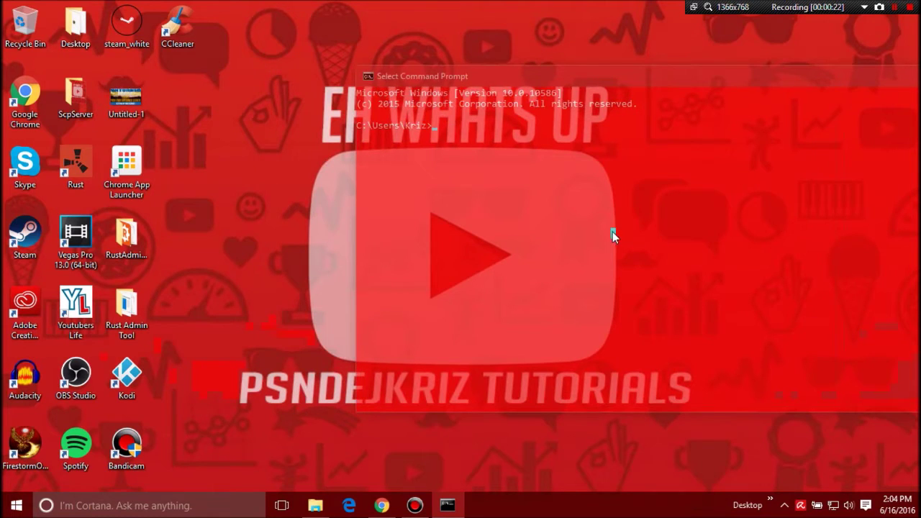
{"action": "left_click_drag", "start_coordinate": [502, 80], "coordinate": [434, 82]}
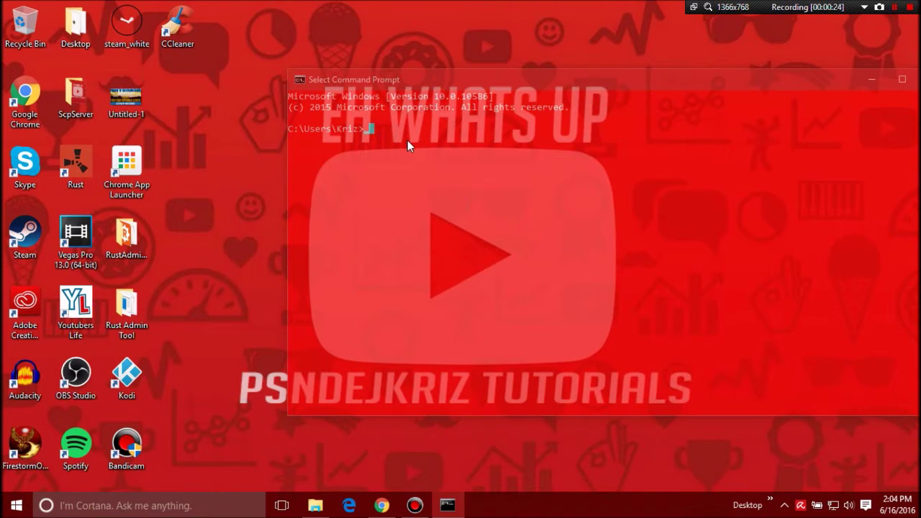
{"action": "type", "text": "i"}
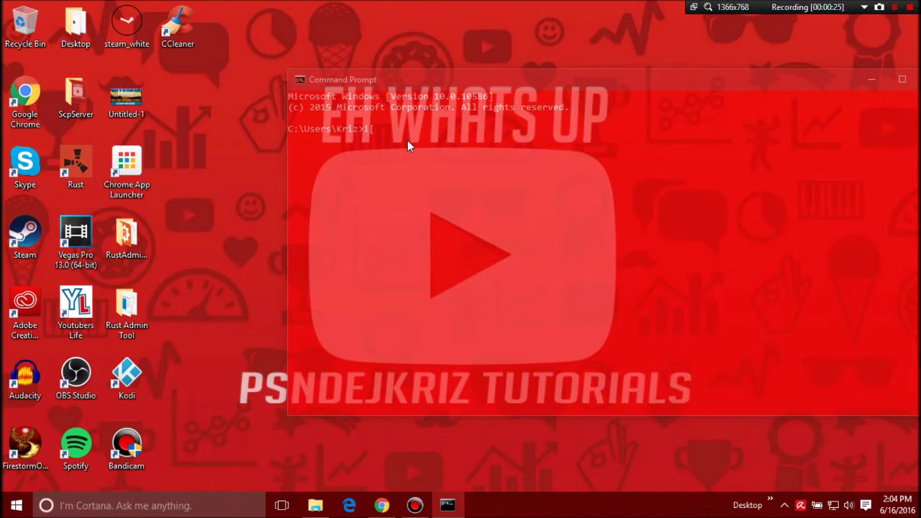
{"action": "type", "text": "pconfig"}
{"action": "key", "text": "Return"}
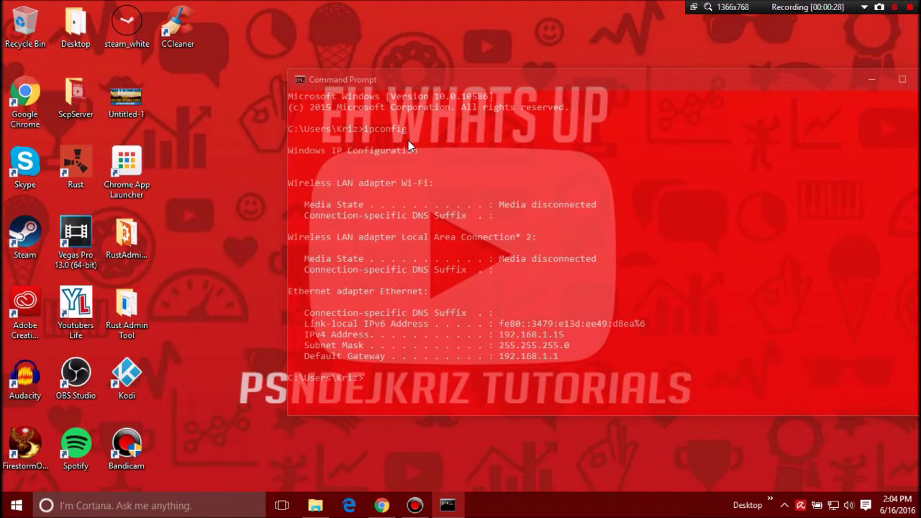
Highlight the default gateway 192.168.1.1 and IPv4 address 192.168.1.15, then switch to Chrome
{"action": "left_click", "coordinate": [562, 353]}
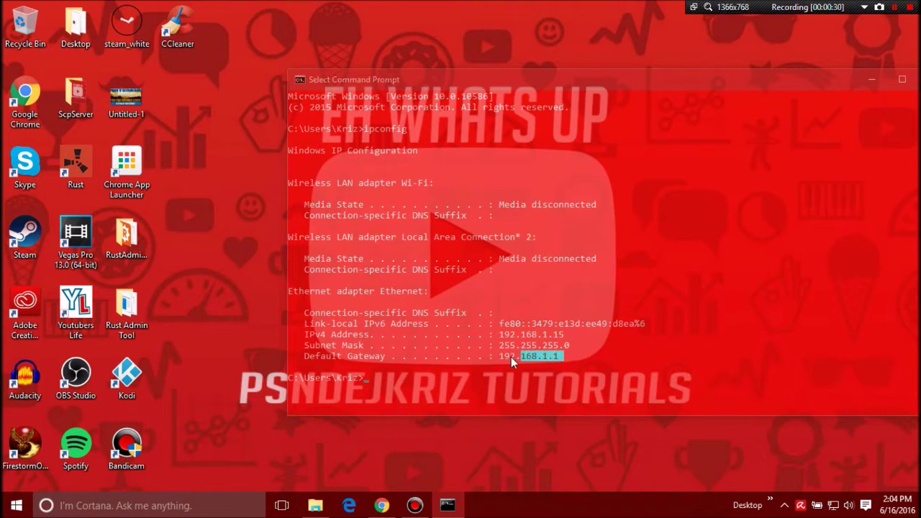
{"action": "left_click_drag", "start_coordinate": [578, 325], "coordinate": [501, 338]}
{"action": "left_click", "coordinate": [567, 335]}
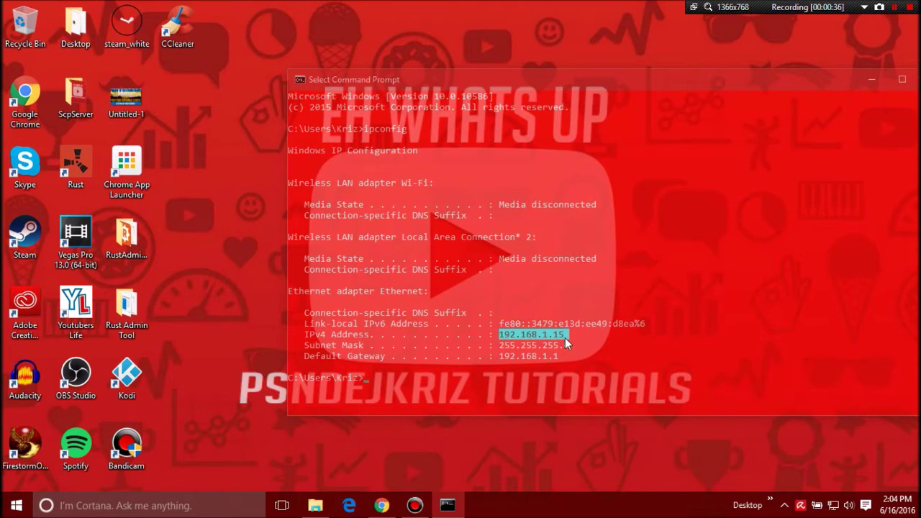
{"action": "left_click", "coordinate": [506, 345]}
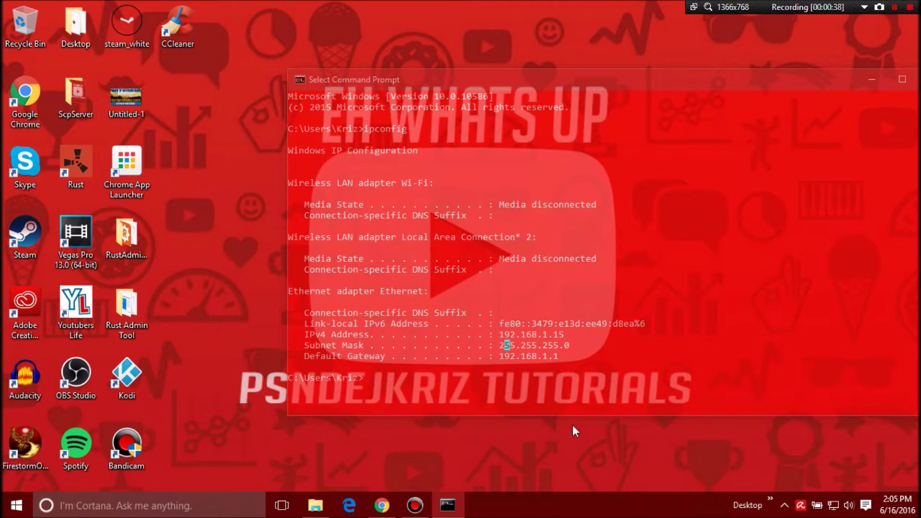
{"action": "left_click", "coordinate": [381, 505]}
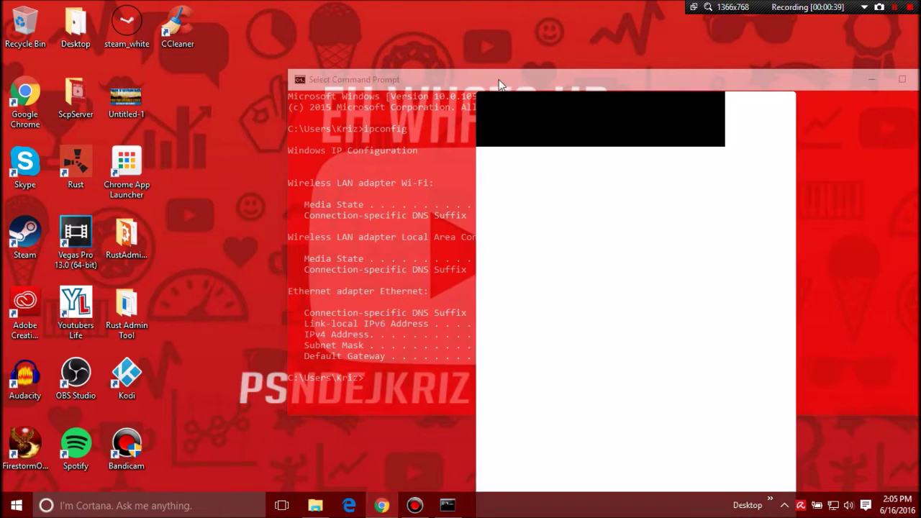
Maximize Chrome and navigate to the router admin address 192.168.1.1
{"action": "double_click", "coordinate": [755, 100]}
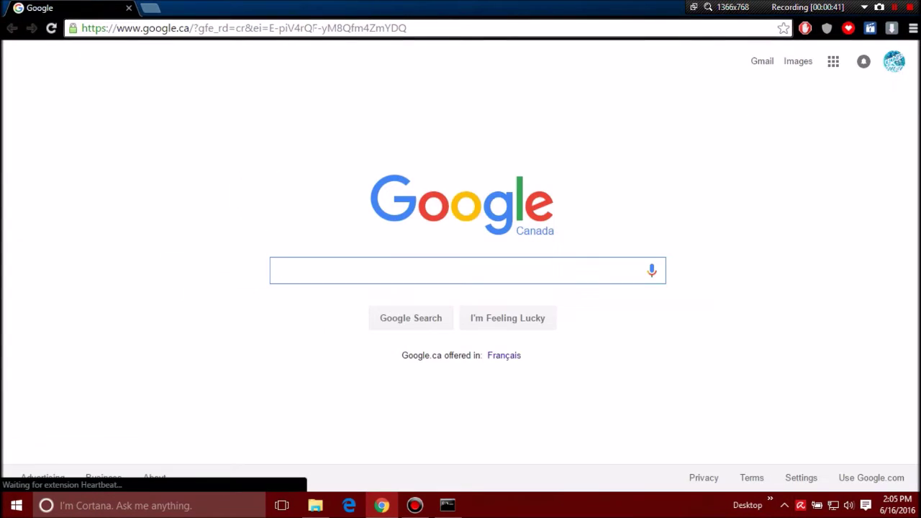
{"action": "left_click", "coordinate": [319, 30]}
{"action": "key", "text": "BackSpace"}
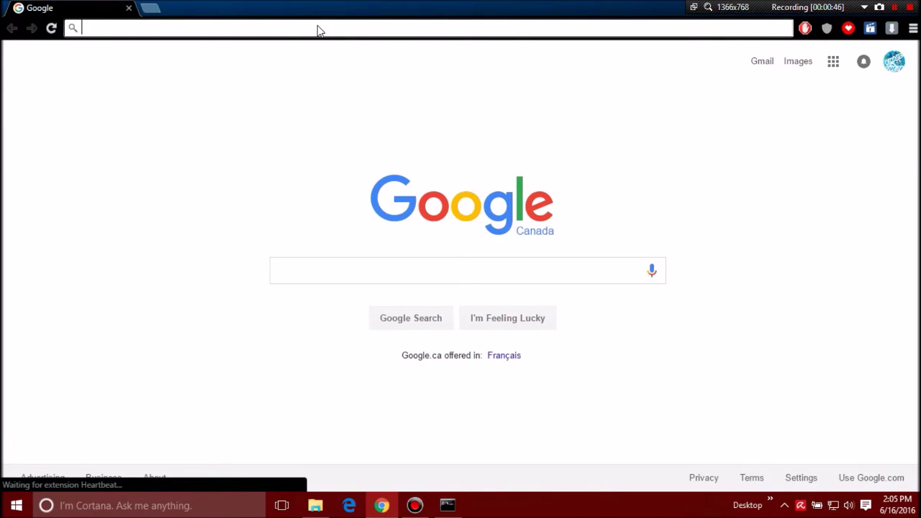
{"action": "type", "text": "192"}
{"action": "key", "text": "Return"}
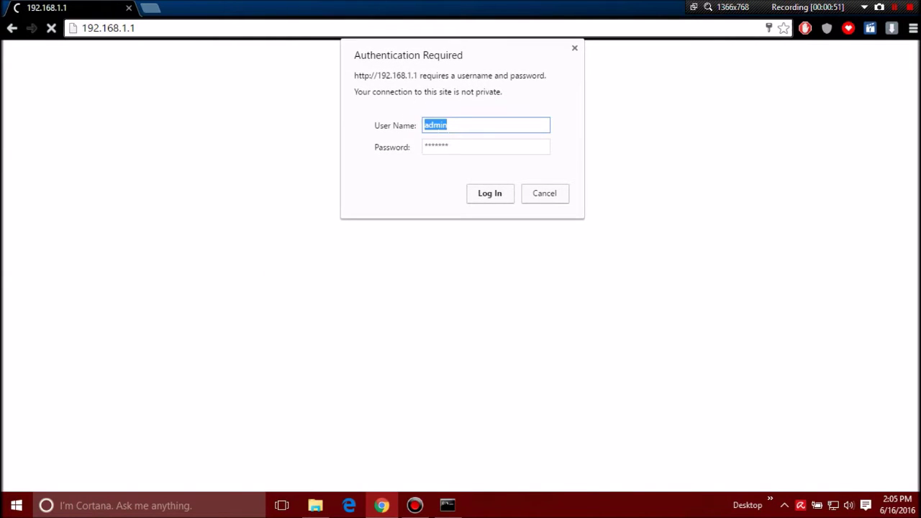
Check the pre-filled user name and password in the login prompt and log in to the router
{"action": "left_click", "coordinate": [486, 147]}
{"action": "key", "text": "ctrl+a"}
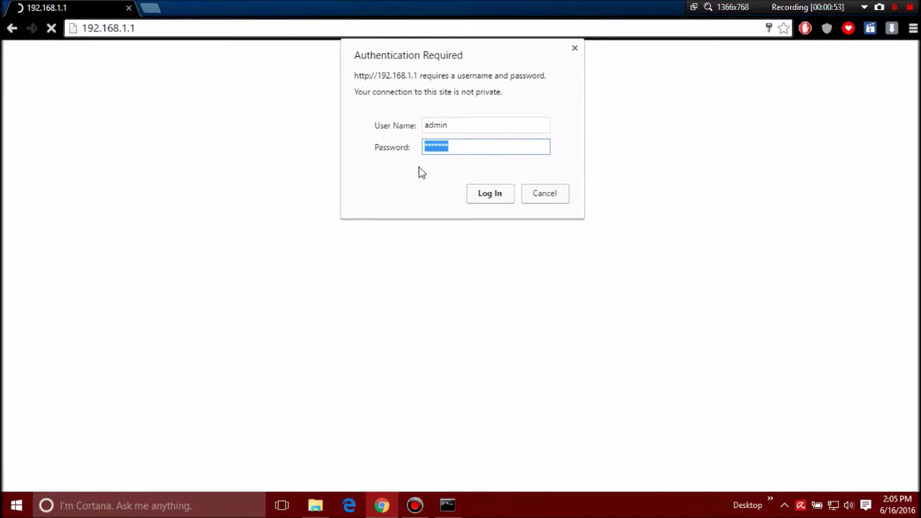
{"action": "key", "text": "Right"}
{"action": "key", "text": "ctrl+a"}
{"action": "key", "text": "shift+Tab"}
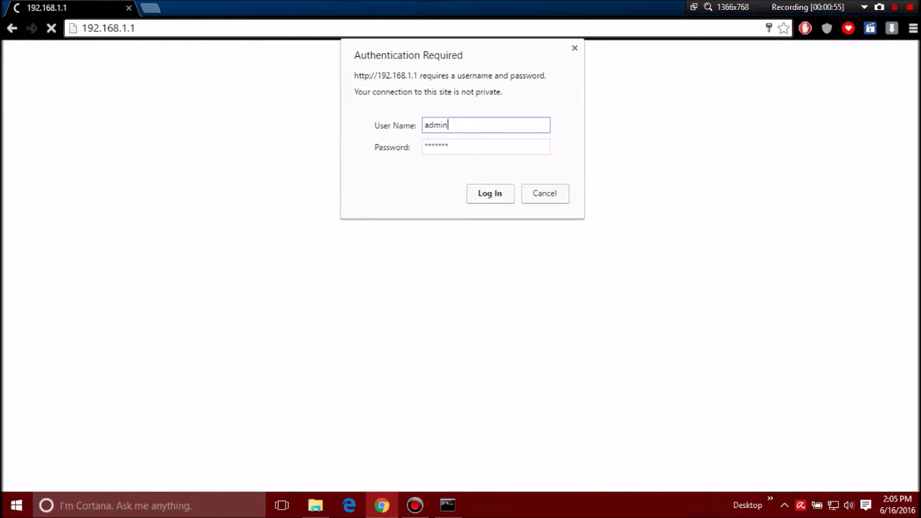
{"action": "key", "text": "ctrl+a"}
{"action": "key", "text": "Right"}
{"action": "key", "text": "ctrl+a"}
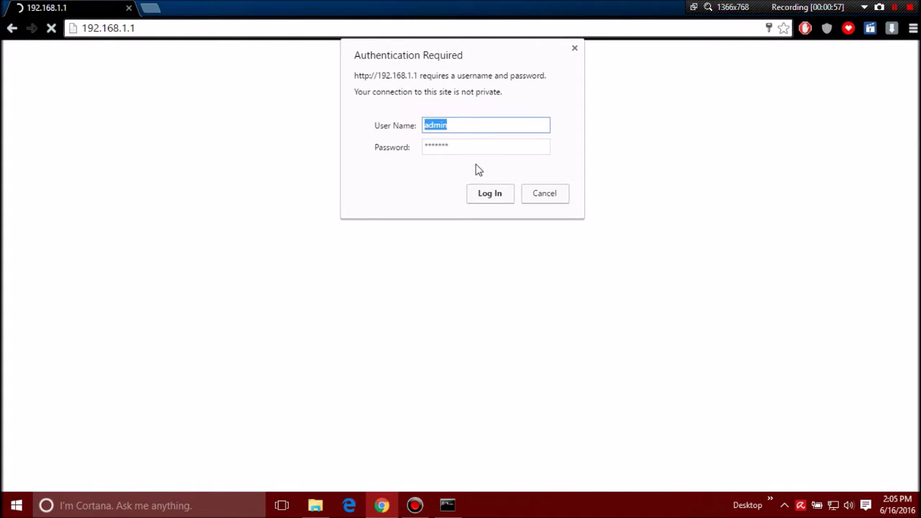
{"action": "left_click", "coordinate": [446, 149]}
{"action": "key", "text": "ctrl+a"}
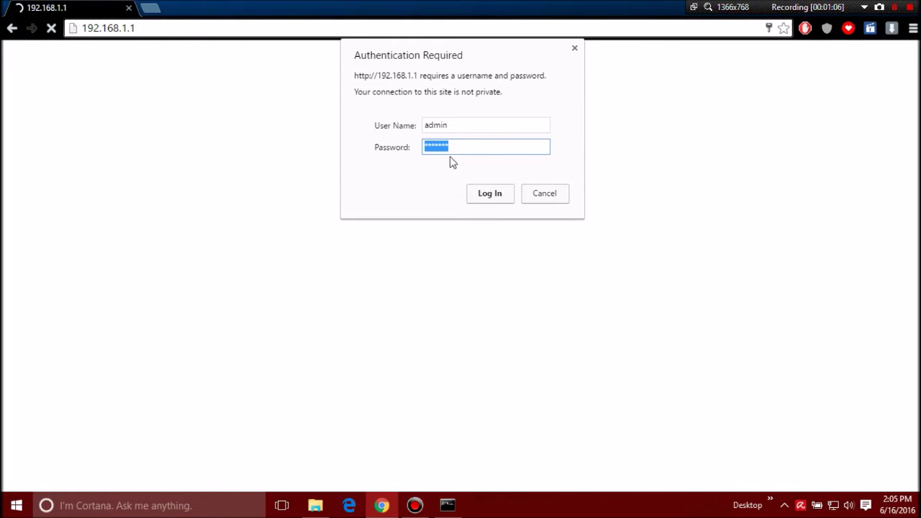
{"action": "left_click", "coordinate": [490, 200]}
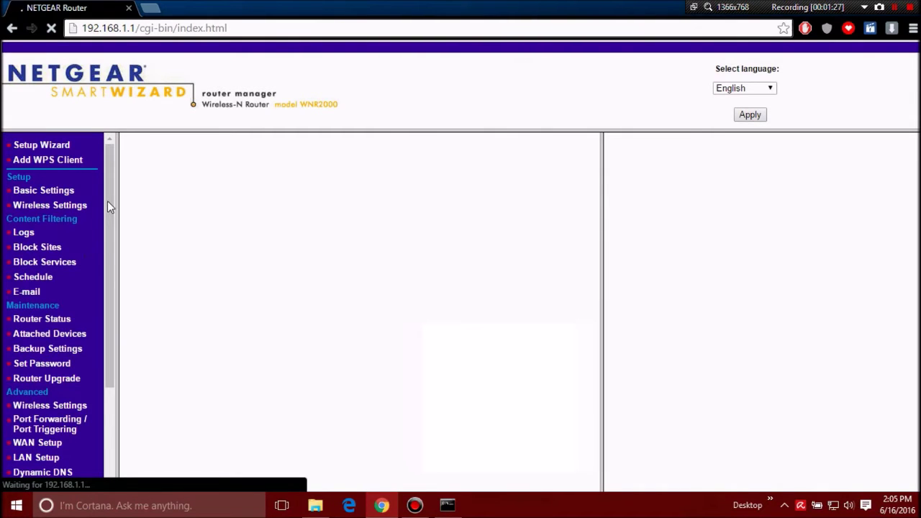
In Port Forwarding, delete the old Unturned Server rule and start adding a custom service
{"action": "left_click_drag", "start_coordinate": [107, 202], "coordinate": [126, 341]}
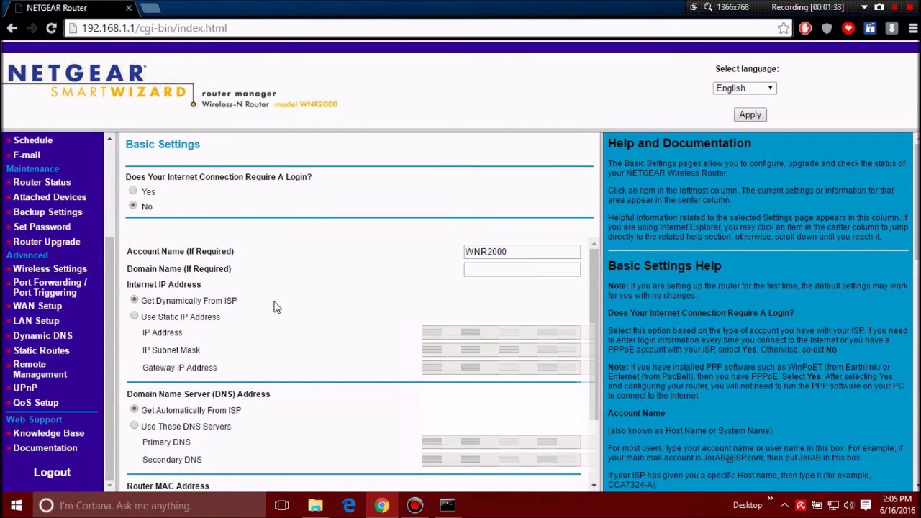
{"action": "left_click", "coordinate": [62, 294]}
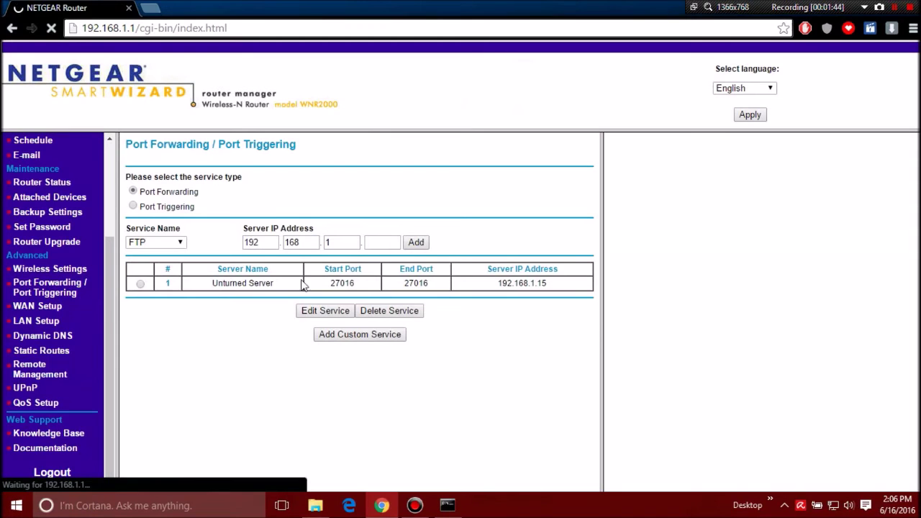
{"action": "left_click", "coordinate": [140, 283]}
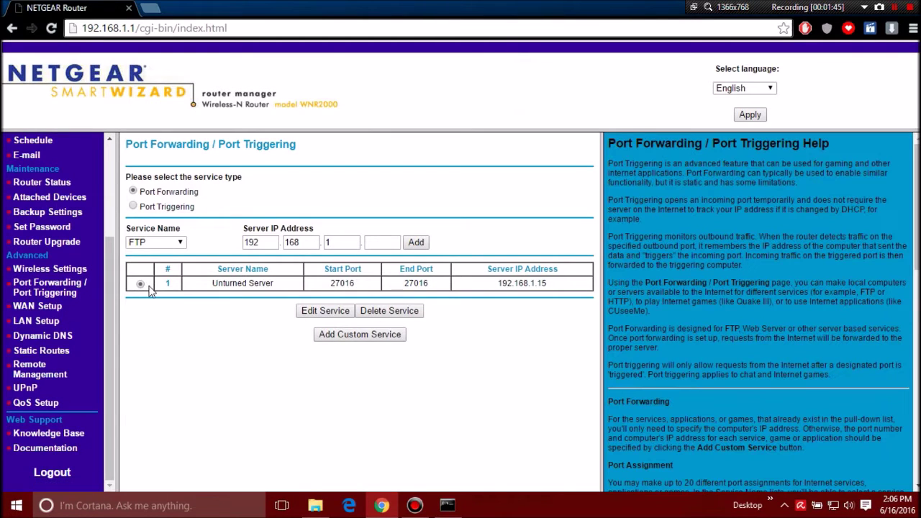
{"action": "left_click", "coordinate": [389, 311]}
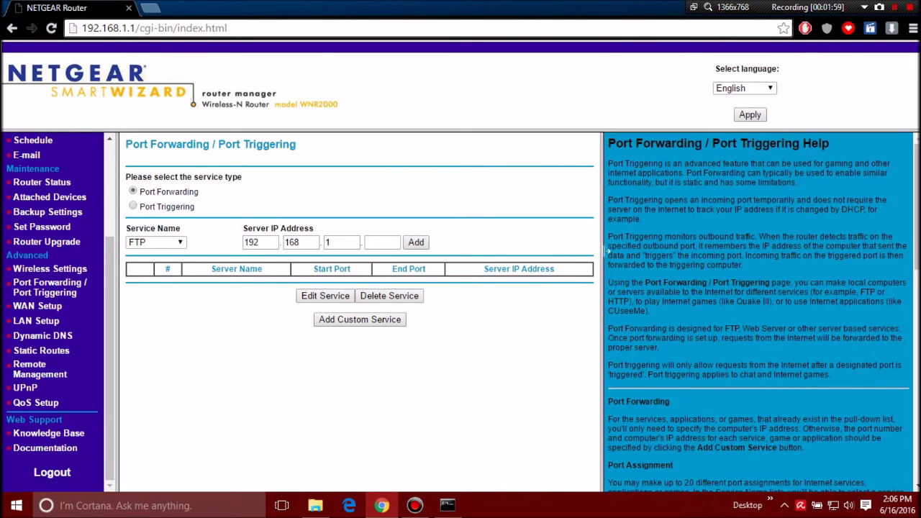
{"action": "left_click", "coordinate": [382, 321]}
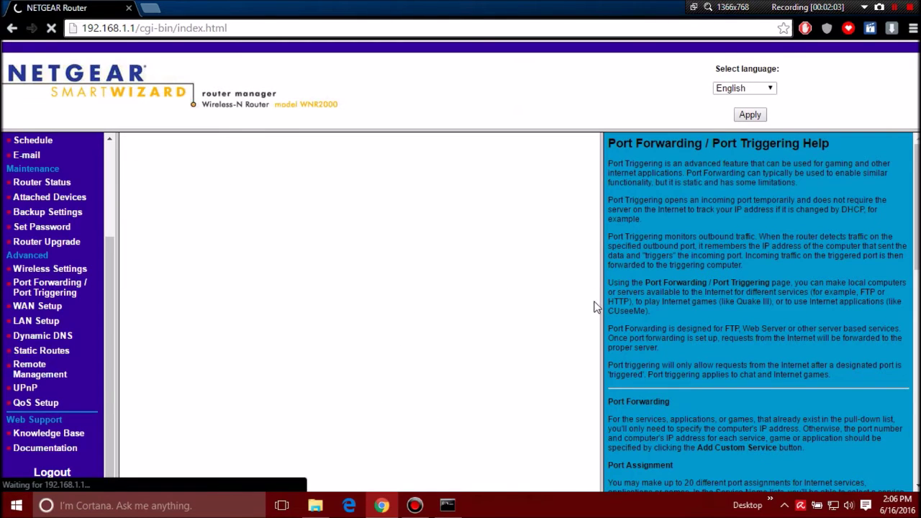
Name the custom service 'Unturned Server' with start and end port 27016
{"action": "left_click", "coordinate": [322, 180]}
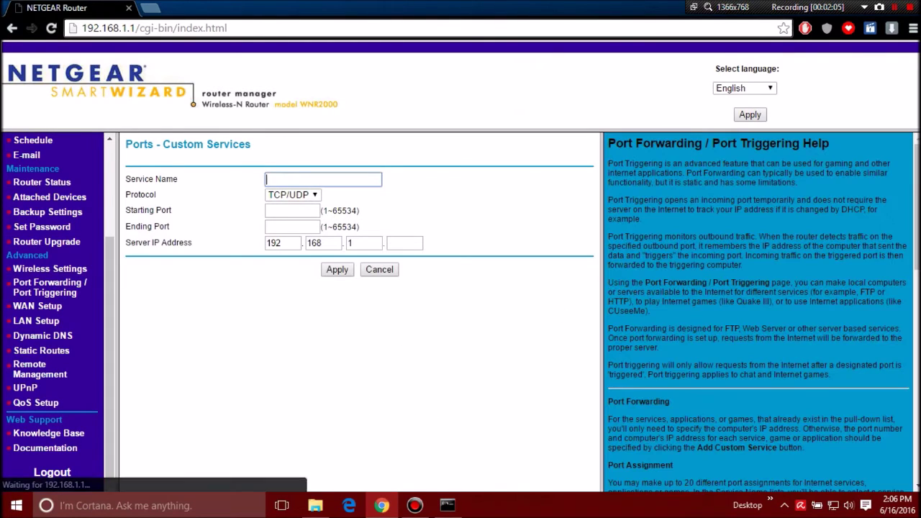
{"action": "type", "text": "Unturned Server"}
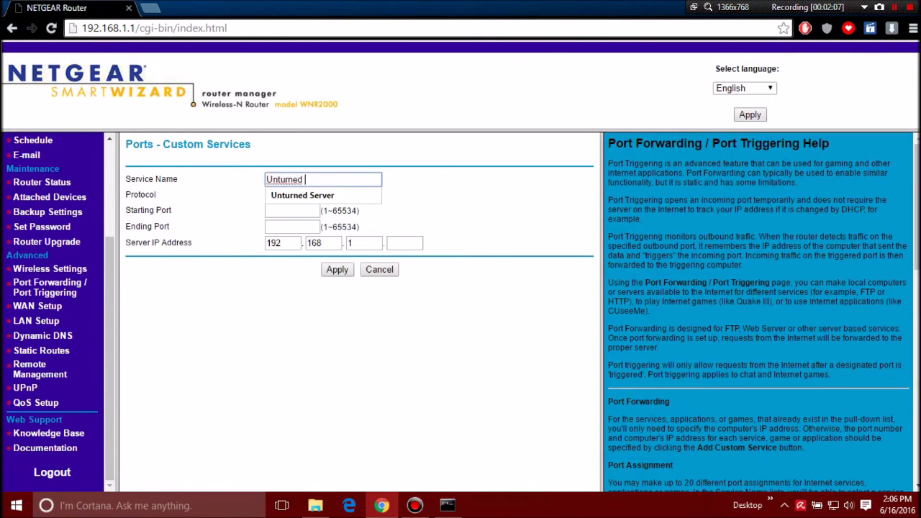
{"action": "left_click", "coordinate": [291, 210]}
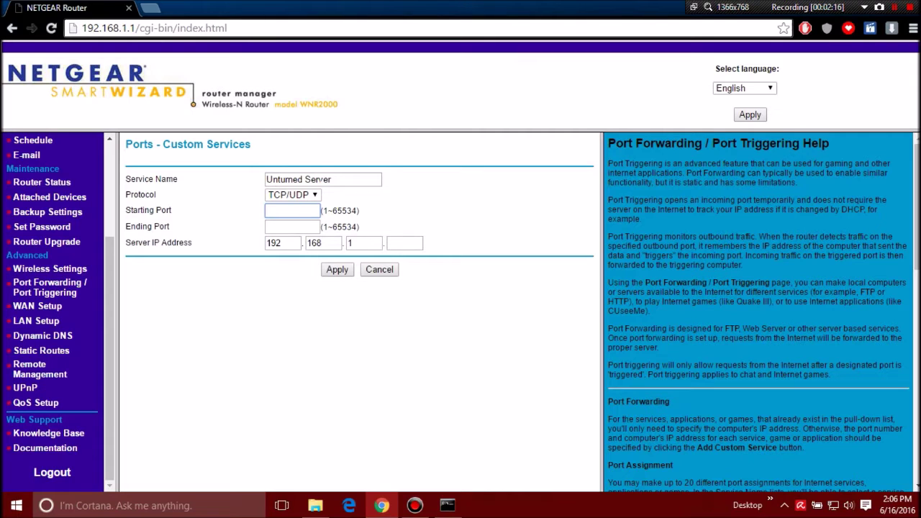
{"action": "type", "text": "27016"}
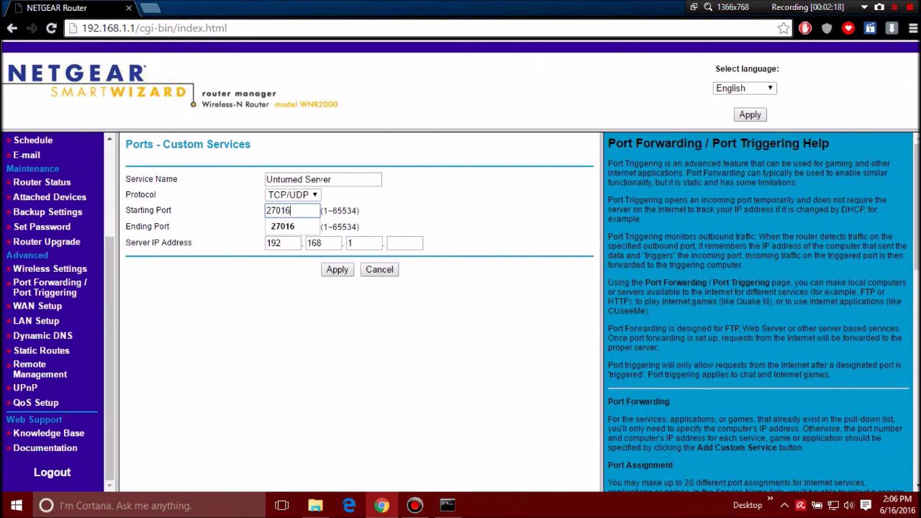
{"action": "key", "text": "Tab"}
{"action": "type", "text": "2"}
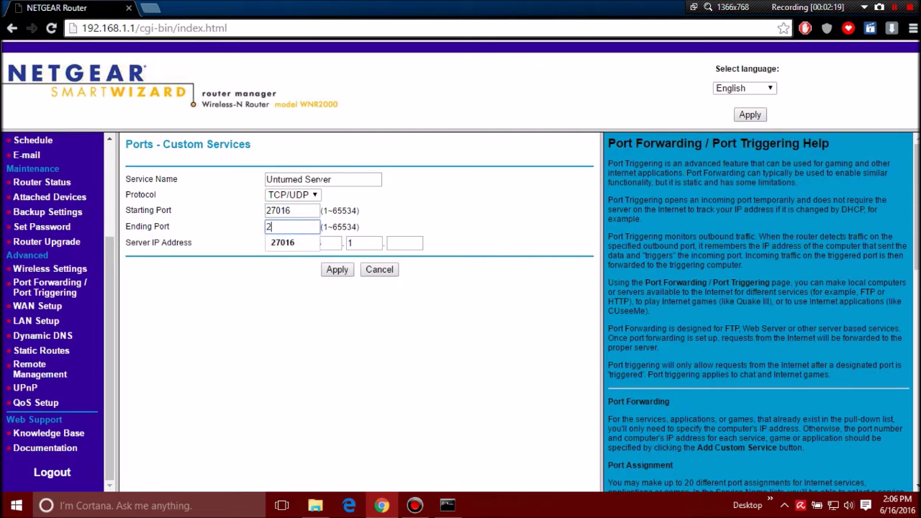
{"action": "type", "text": "70"}
{"action": "type", "text": "1"}
{"action": "key", "text": "BackSpace"}
{"action": "left_click", "coordinate": [505, 219]}
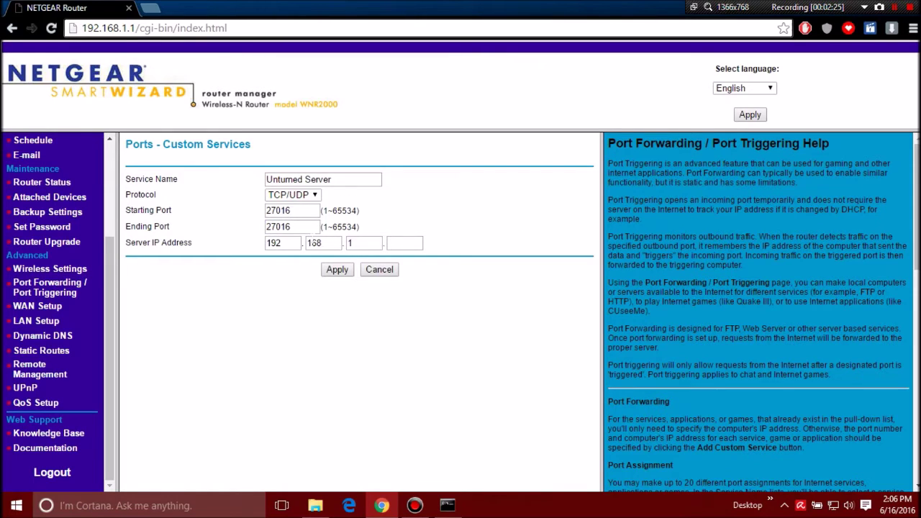
{"action": "left_click", "coordinate": [404, 243]}
Confirm the PC's IPv4 in ipconfig, set server IP 192.168.1.15, and apply
{"action": "left_click", "coordinate": [448, 504]}
{"action": "left_click_drag", "start_coordinate": [586, 335], "coordinate": [498, 335]}
{"action": "left_click", "coordinate": [508, 337]}
{"action": "left_click", "coordinate": [587, 334]}
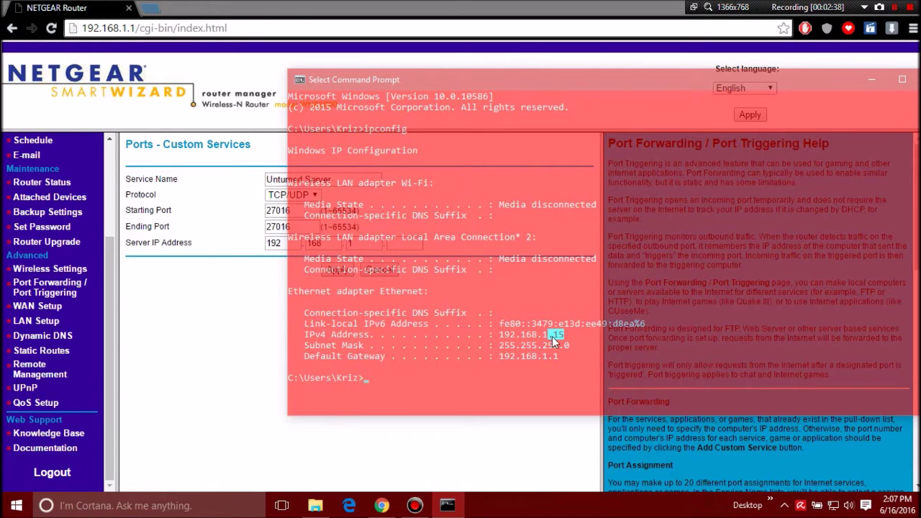
{"action": "left_click", "coordinate": [225, 357]}
{"action": "left_click", "coordinate": [403, 244]}
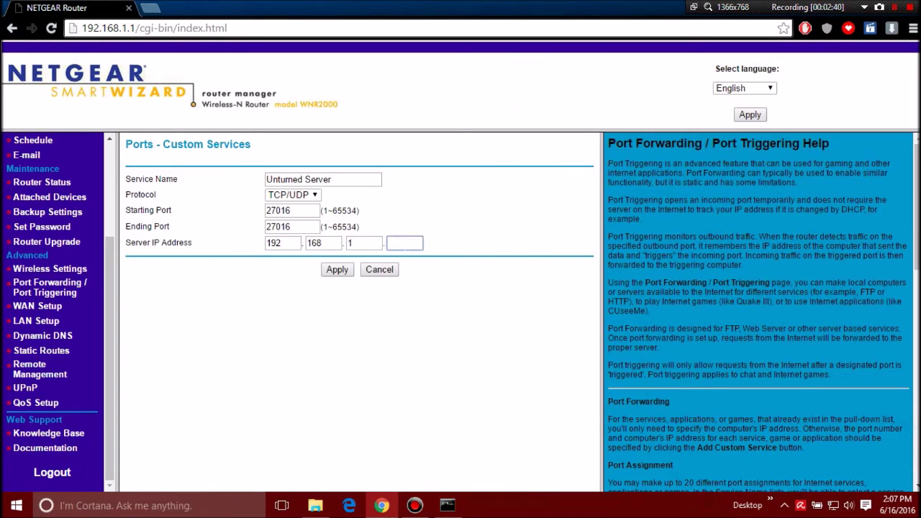
{"action": "type", "text": "15"}
{"action": "left_click", "coordinate": [337, 271]}
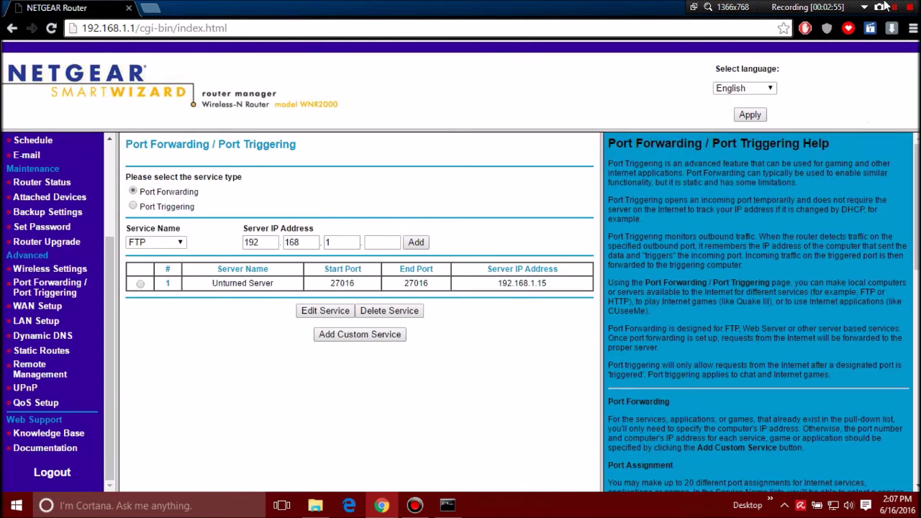
Minimize Chrome and Command Prompt to clear the desktop
{"action": "left_click_drag", "start_coordinate": [651, 9], "coordinate": [654, 65]}
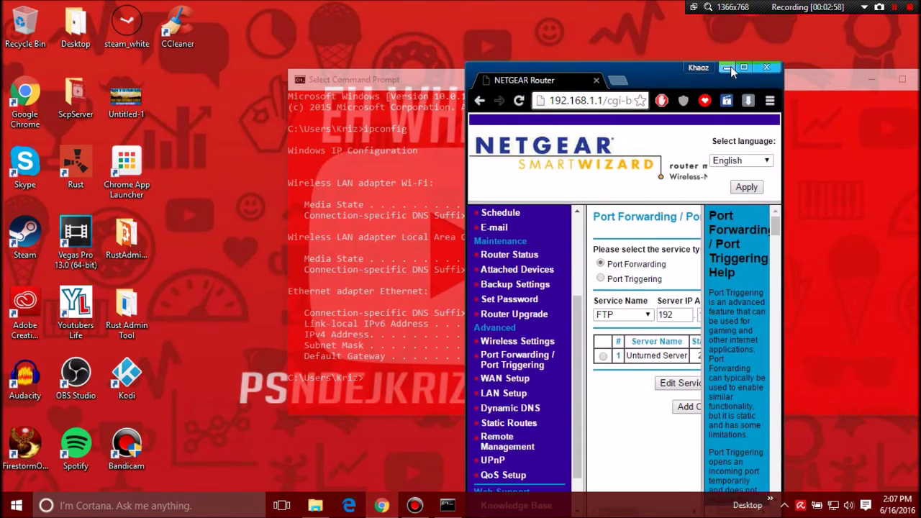
{"action": "left_click", "coordinate": [730, 66]}
{"action": "left_click_drag", "start_coordinate": [856, 81], "coordinate": [681, 61]}
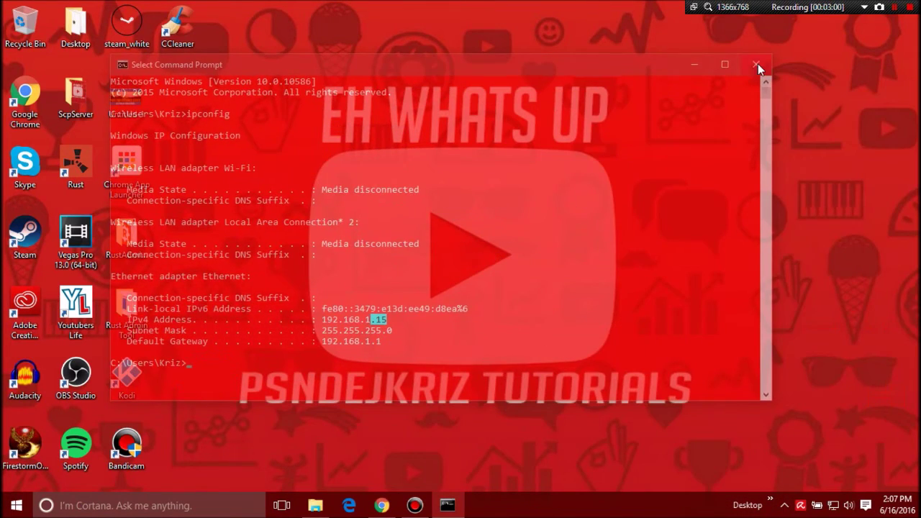
{"action": "left_click", "coordinate": [724, 63]}
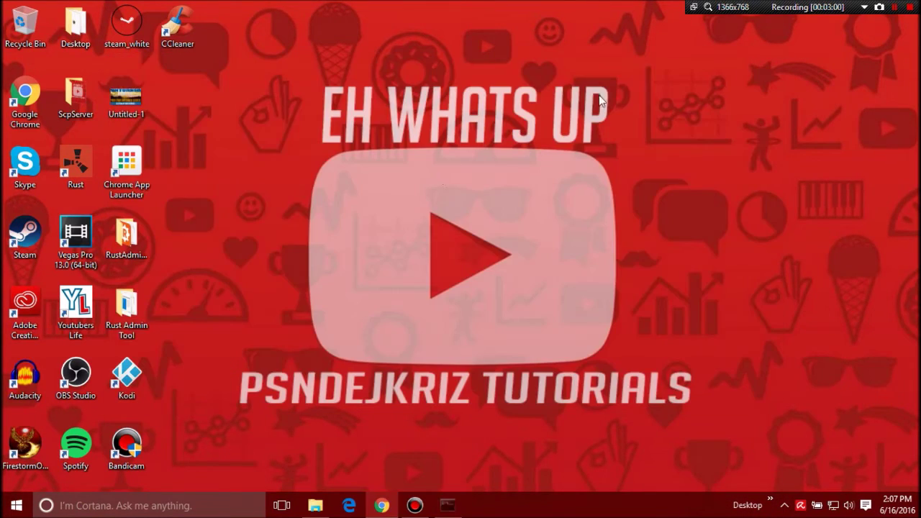
{"action": "left_click", "coordinate": [15, 505]}
Open Windows Firewall advanced settings via Control Panel's System and Security and show Inbound Rules
{"action": "left_click", "coordinate": [723, 196]}
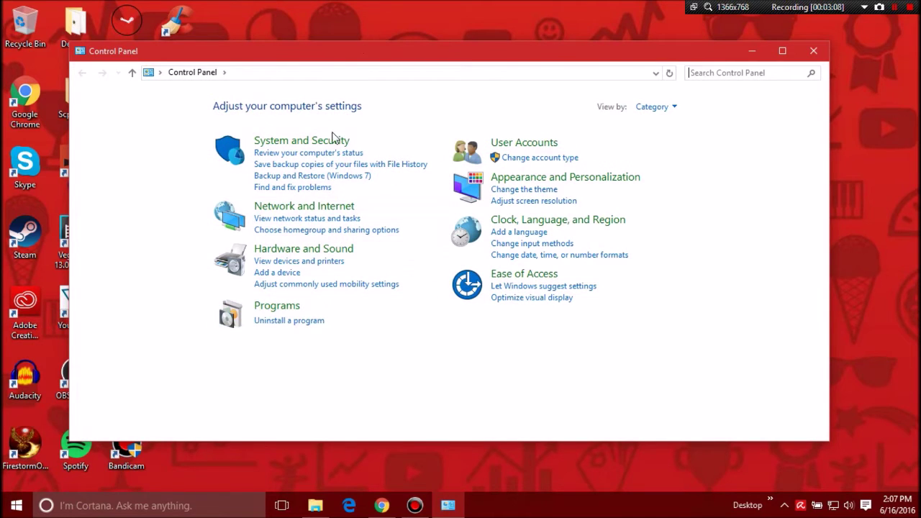
{"action": "left_click", "coordinate": [301, 140]}
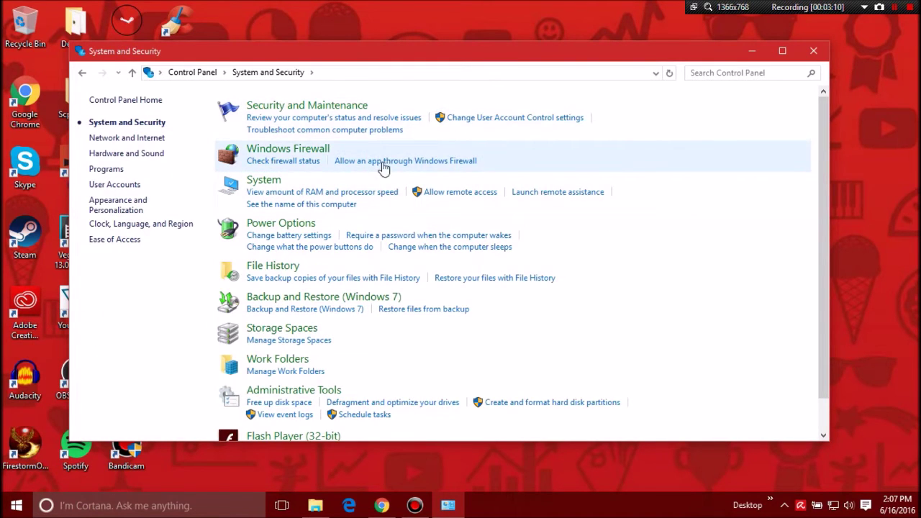
{"action": "left_click", "coordinate": [284, 149]}
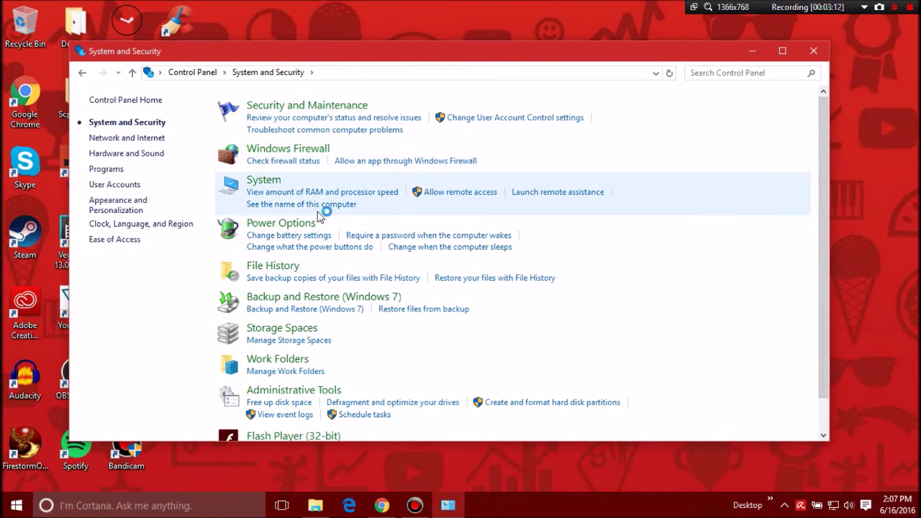
{"action": "left_click", "coordinate": [124, 209]}
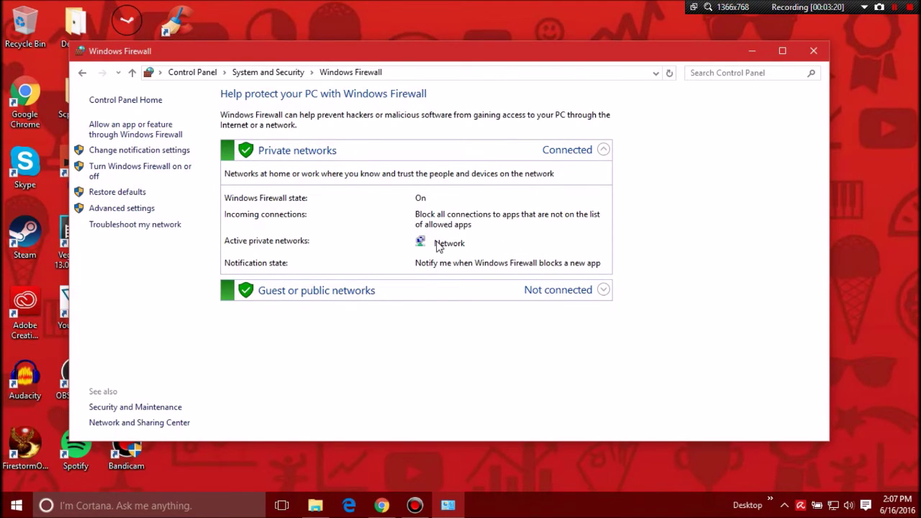
{"action": "left_click", "coordinate": [119, 210]}
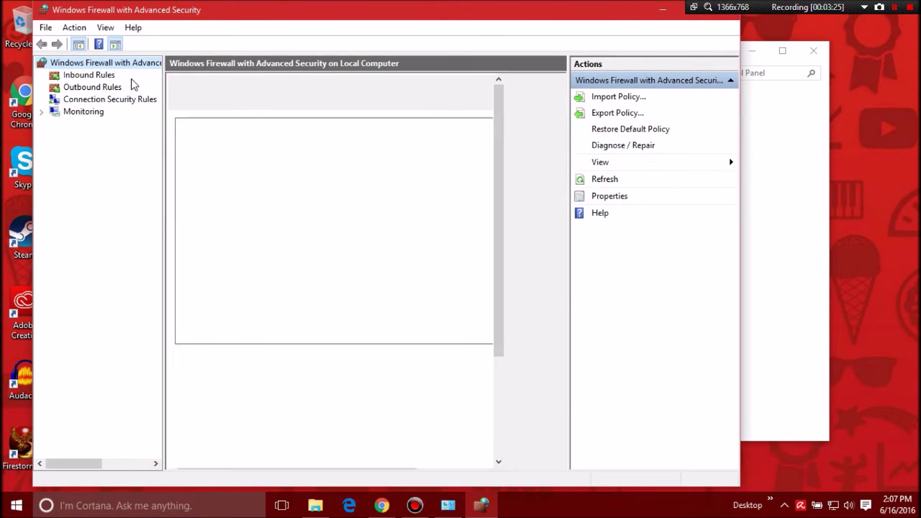
{"action": "left_click", "coordinate": [97, 75]}
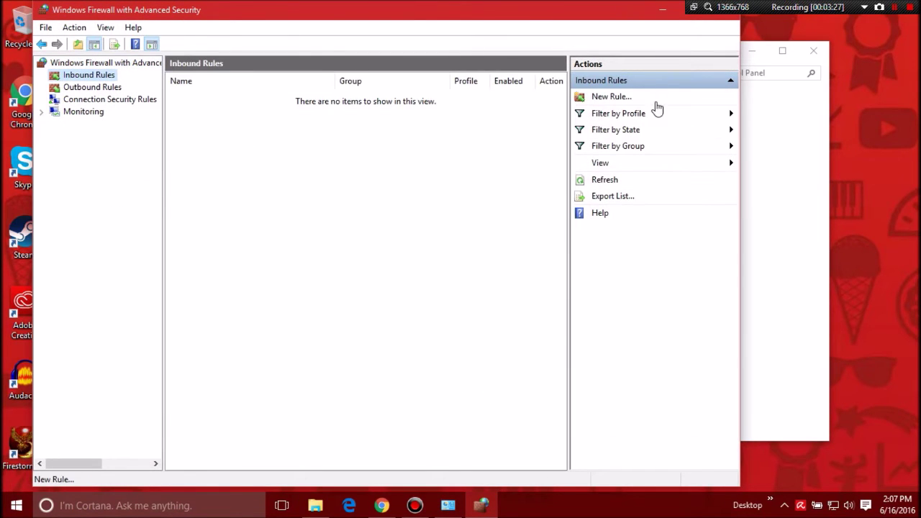
Create a new inbound port rule for TCP 27016, allowing the connection on all profiles
{"action": "left_click", "coordinate": [604, 97]}
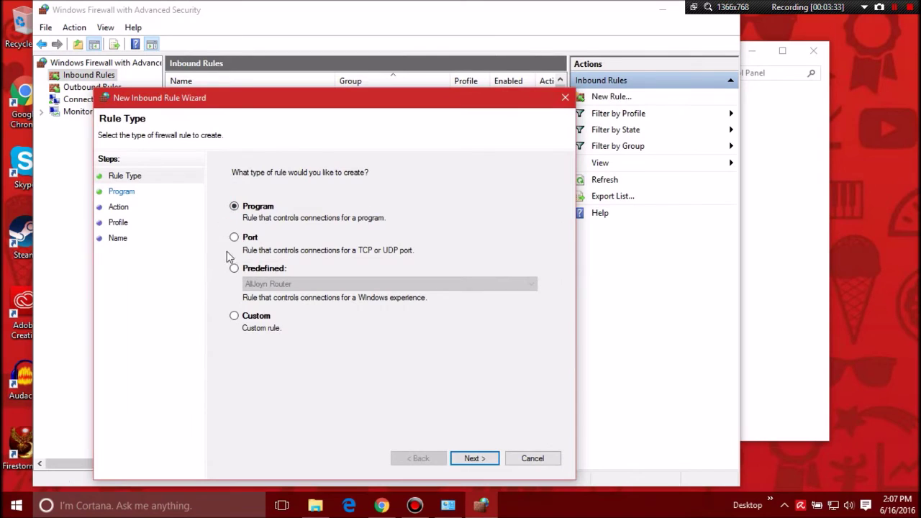
{"action": "left_click", "coordinate": [234, 237]}
{"action": "left_click", "coordinate": [481, 458]}
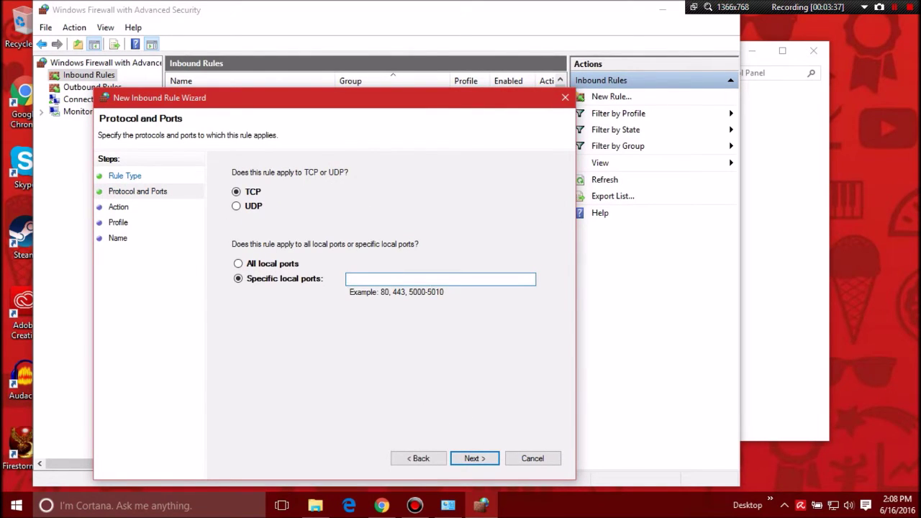
{"action": "type", "text": "27016"}
{"action": "key", "text": "alt+a"}
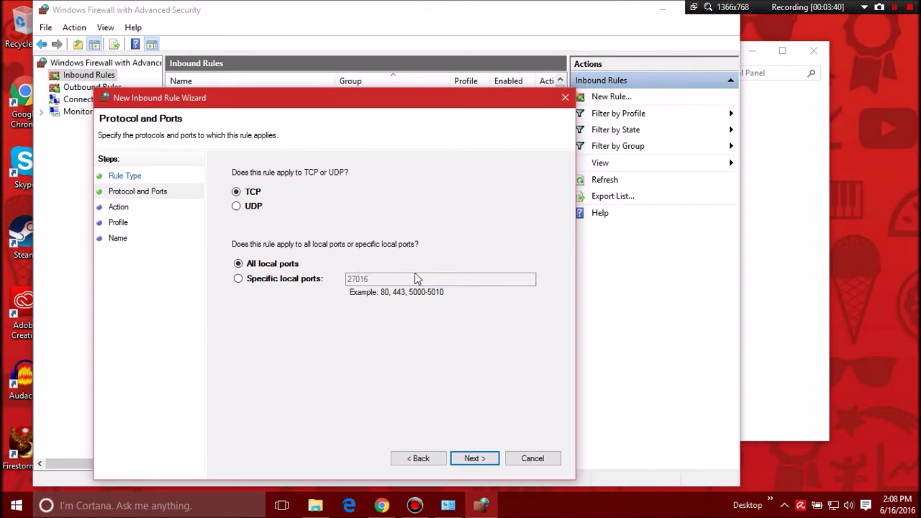
{"action": "left_click", "coordinate": [319, 280]}
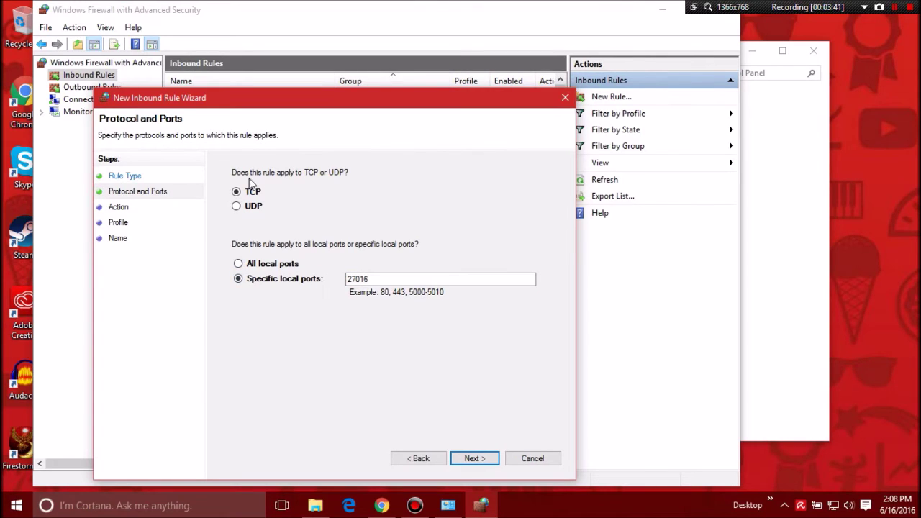
{"action": "left_click", "coordinate": [475, 464]}
{"action": "left_click", "coordinate": [471, 459]}
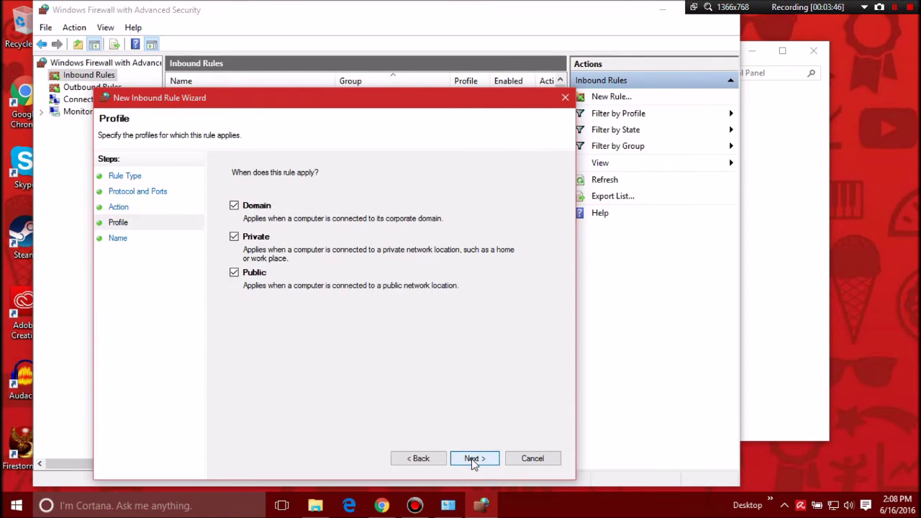
{"action": "left_click", "coordinate": [471, 458]}
Name the rule 'Unturned Server TCP' and finish the wizard
{"action": "type", "text": "U"}
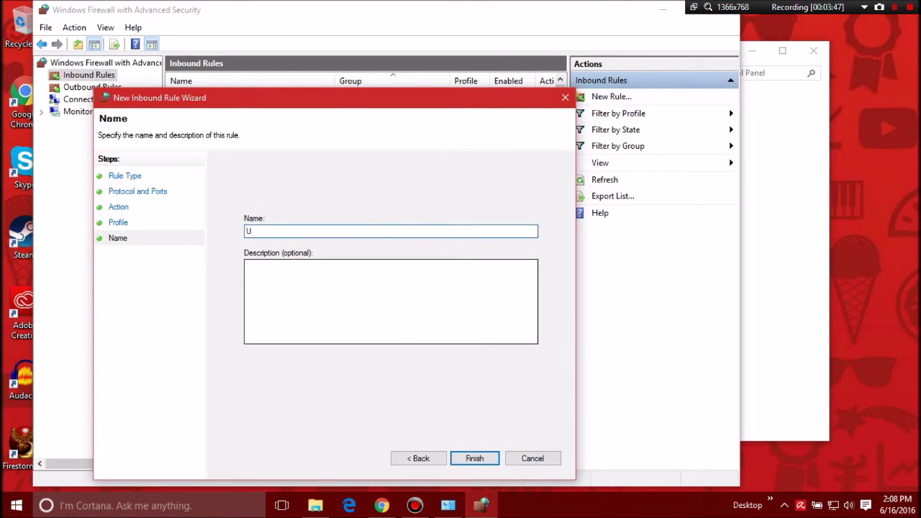
{"action": "type", "text": "nturned Server UDP"}
{"action": "key", "text": "BackSpace"}
{"action": "key", "text": "BackSpace"}
{"action": "key", "text": "BackSpace"}
{"action": "type", "text": "TCP"}
{"action": "left_click", "coordinate": [474, 457]}
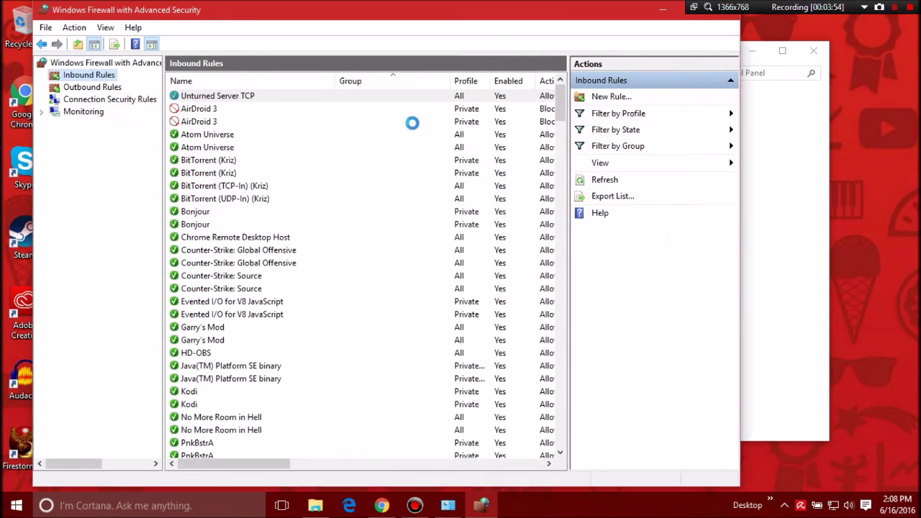
Start another inbound port rule using UDP with specific local port 27016
{"action": "left_click", "coordinate": [608, 96]}
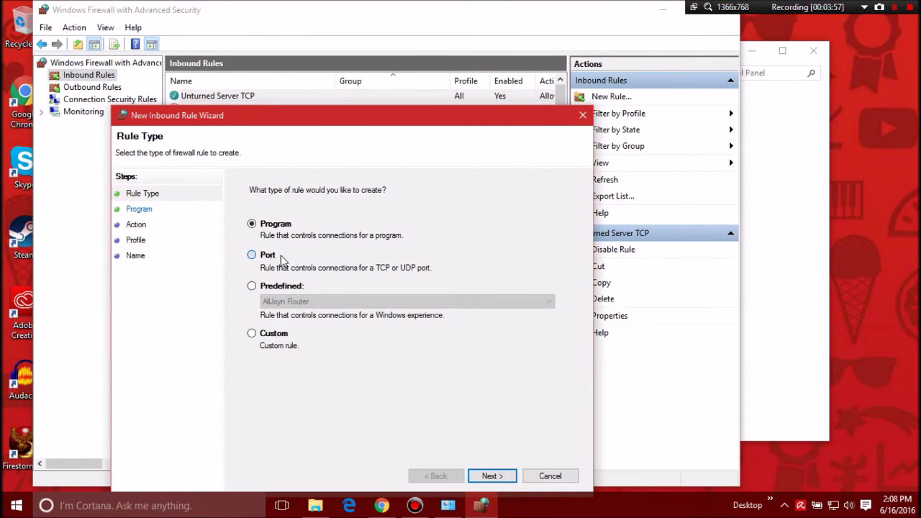
{"action": "left_click", "coordinate": [280, 258]}
{"action": "left_click", "coordinate": [489, 476]}
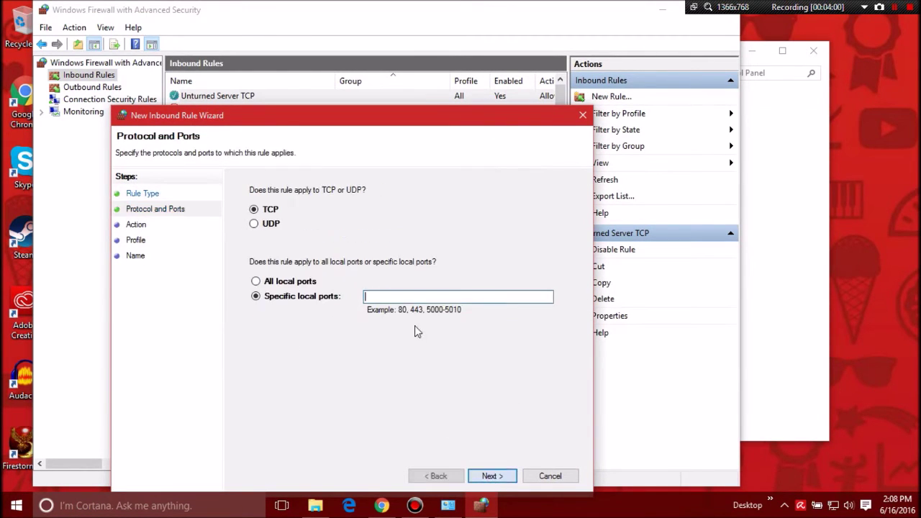
{"action": "left_click", "coordinate": [277, 224]}
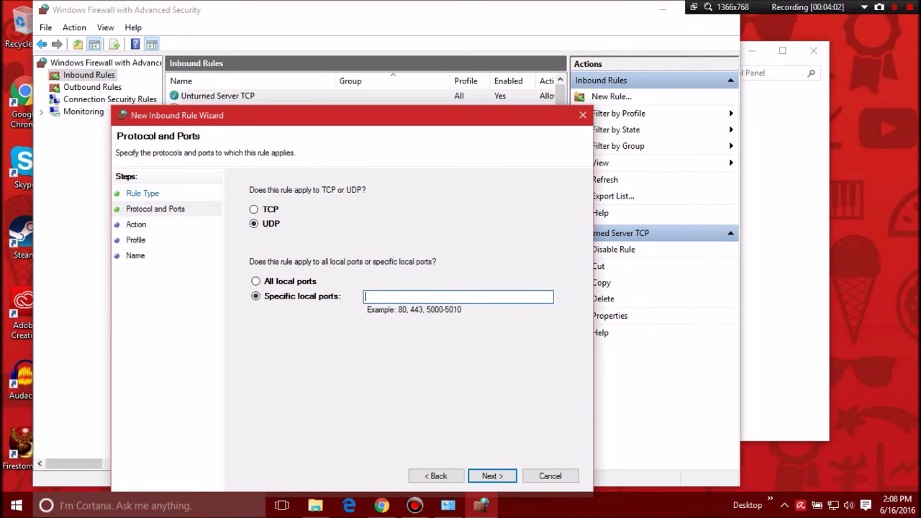
{"action": "type", "text": "27016"}
{"action": "key", "text": "ctrl+a"}
{"action": "left_click", "coordinate": [452, 304]}
{"action": "key", "text": "ctrl+a"}
Keep Allow and all profiles, name the rule 'Unturned UDP', and finish
{"action": "left_click", "coordinate": [491, 478]}
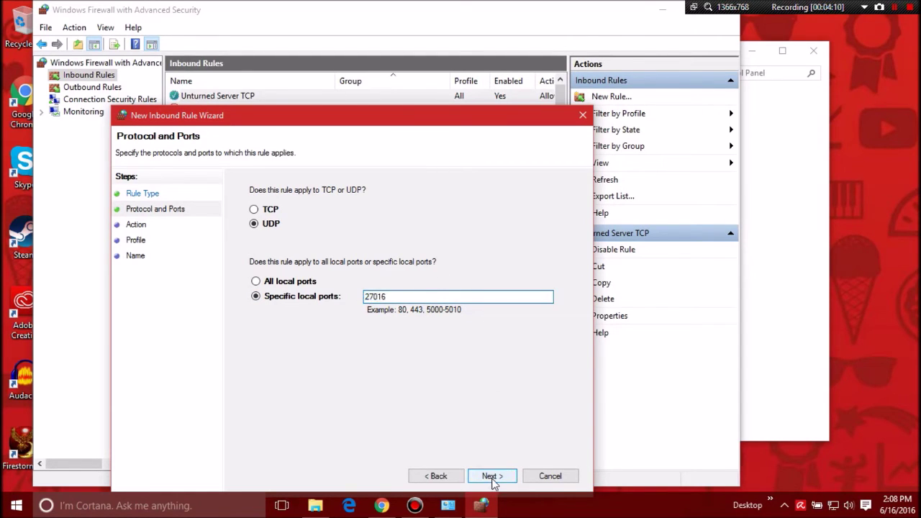
{"action": "left_click", "coordinate": [492, 476]}
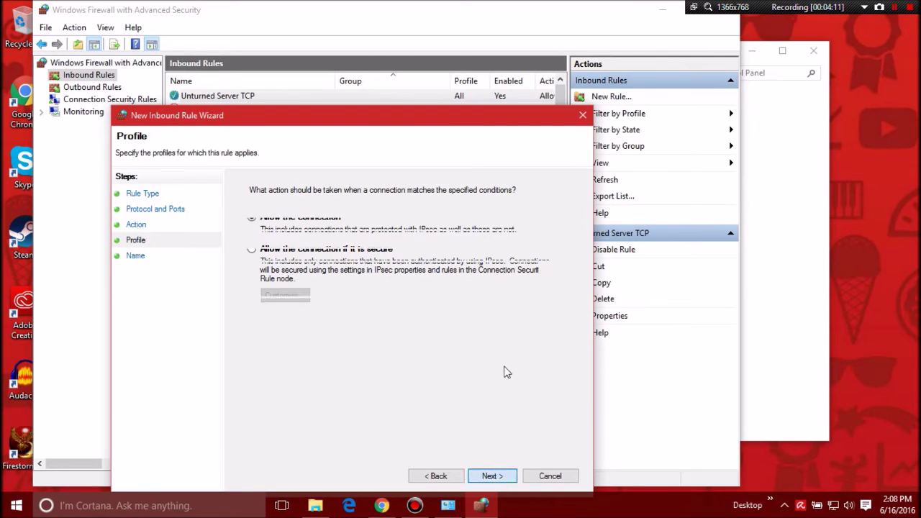
{"action": "left_click", "coordinate": [491, 475]}
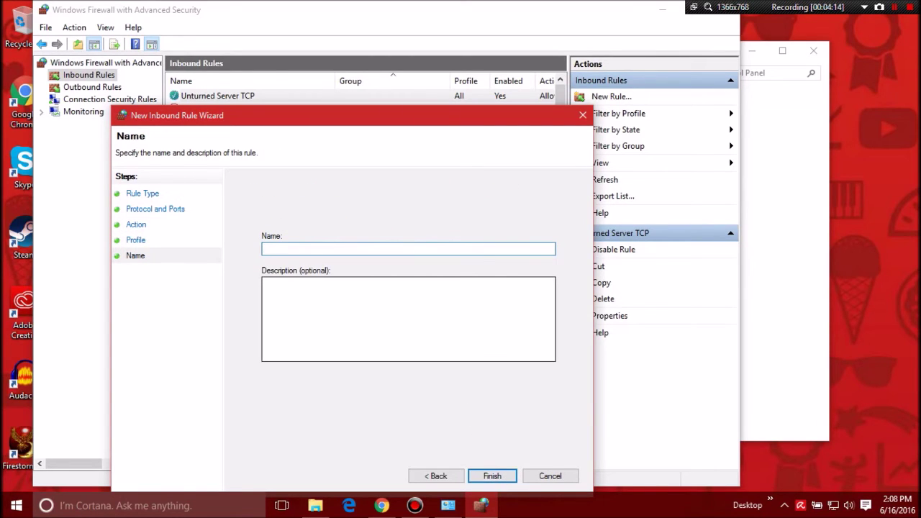
{"action": "type", "text": "Unturned UDP"}
{"action": "key", "text": "Return"}
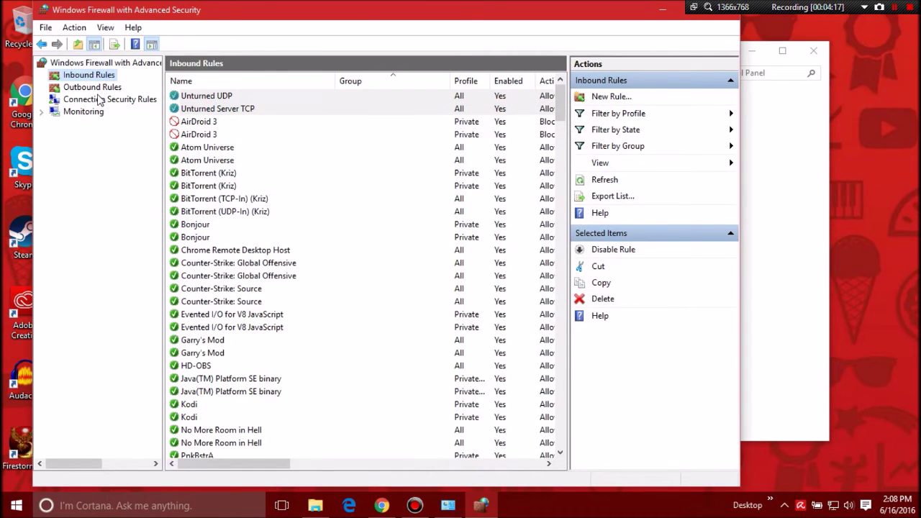
Start a new outbound port rule for TCP with port 27016
{"action": "left_click", "coordinate": [93, 87]}
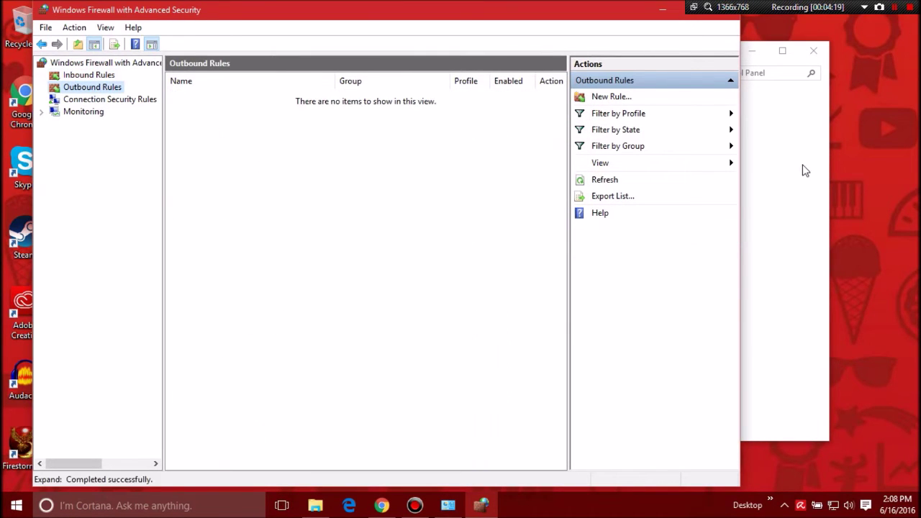
{"action": "left_click", "coordinate": [612, 97]}
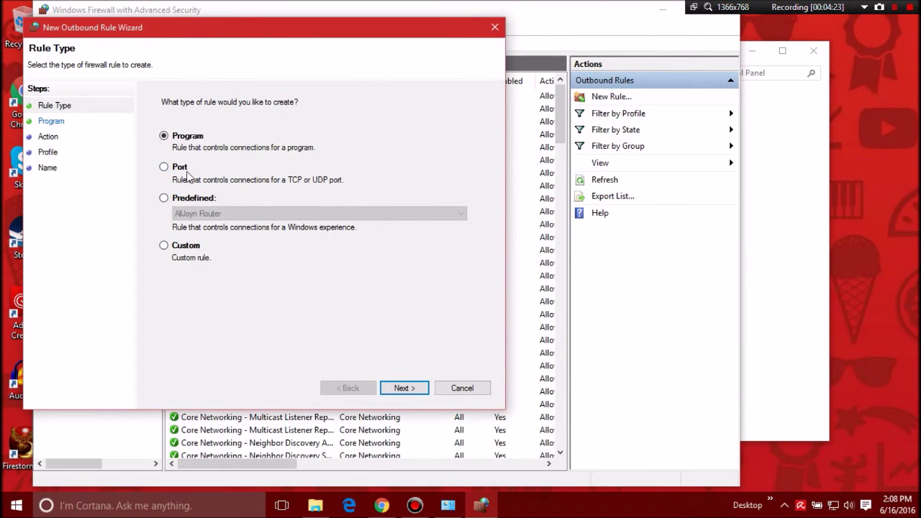
{"action": "left_click", "coordinate": [188, 174]}
{"action": "left_click", "coordinate": [414, 392]}
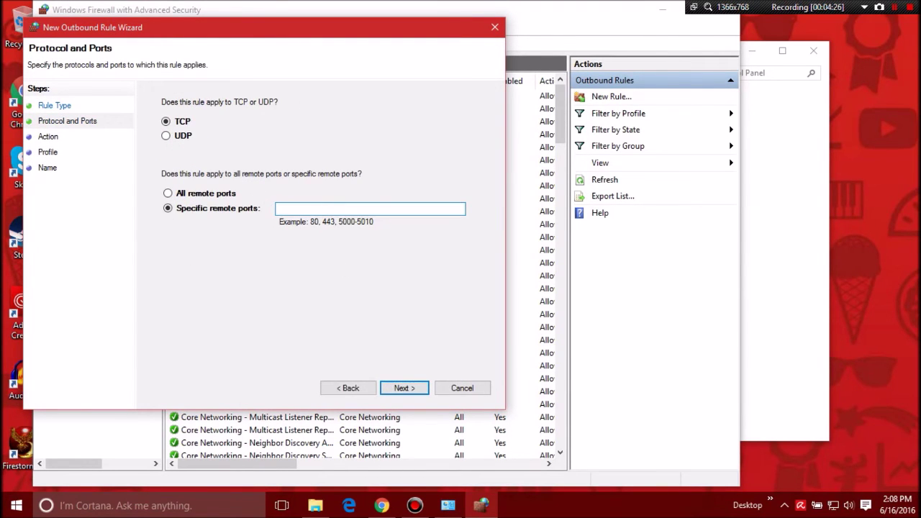
{"action": "type", "text": "27016"}
{"action": "left_click", "coordinate": [413, 389]}
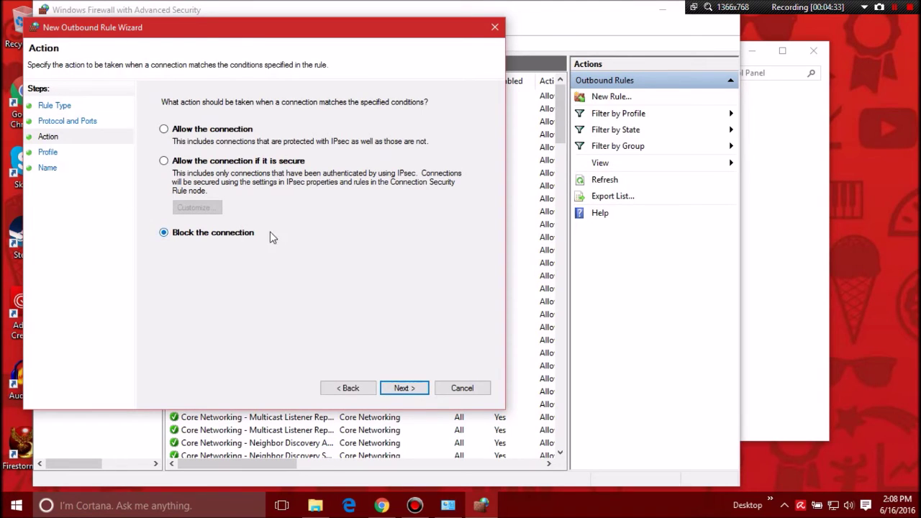
Set the action to Allow the connection, keep all profiles, and name it 'Unturned TCP'
{"action": "left_click", "coordinate": [228, 130]}
{"action": "left_click", "coordinate": [404, 389]}
{"action": "left_click", "coordinate": [406, 390]}
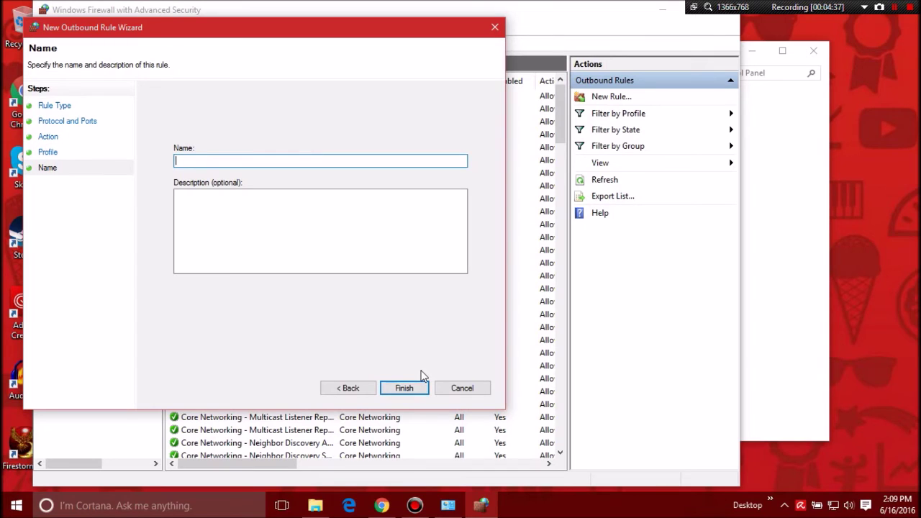
{"action": "type", "text": "Unturned TCP"}
{"action": "key", "text": "Return"}
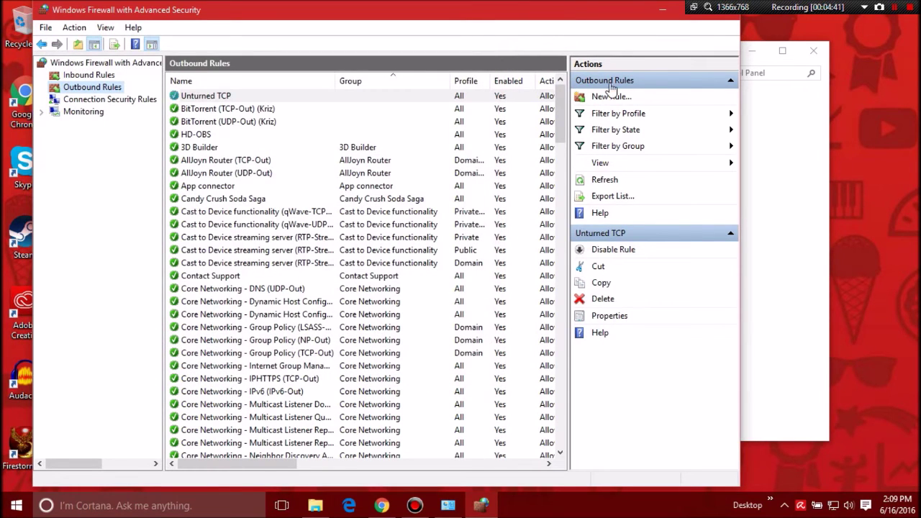
Start a new outbound port rule for UDP on remote port 27016
{"action": "left_click", "coordinate": [612, 97]}
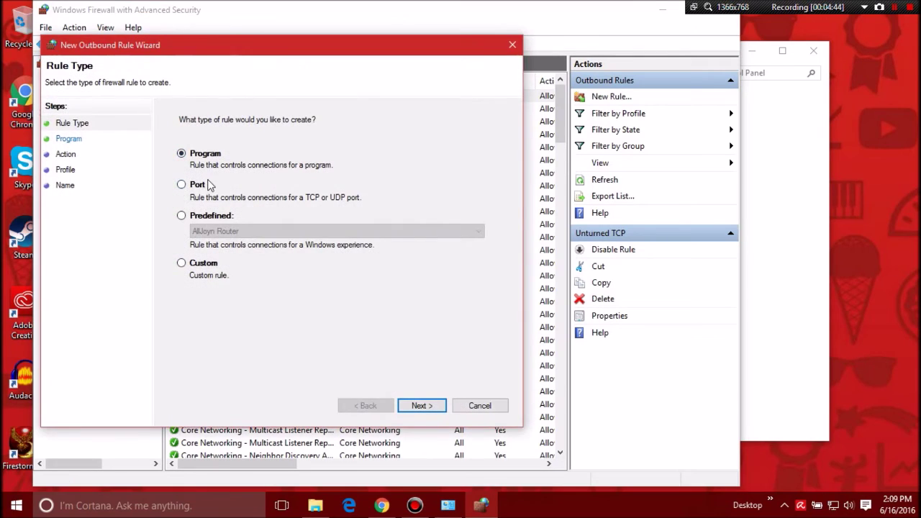
{"action": "left_click", "coordinate": [205, 186]}
{"action": "left_click", "coordinate": [422, 406]}
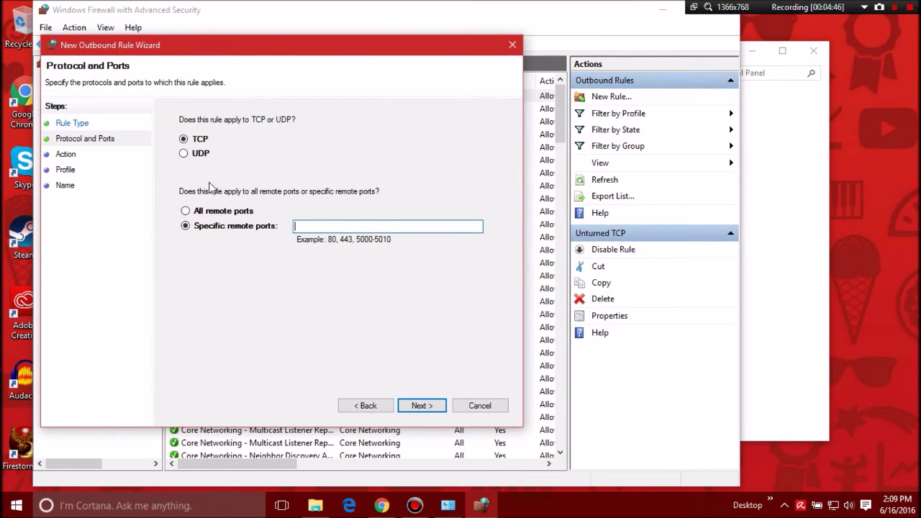
{"action": "left_click", "coordinate": [184, 153]}
{"action": "left_click", "coordinate": [460, 227]}
{"action": "type", "text": "27016"}
Allow the connection for all profiles, name the rule 'Unturned UDP', and finish it
{"action": "left_click", "coordinate": [436, 408]}
{"action": "left_click", "coordinate": [230, 148]}
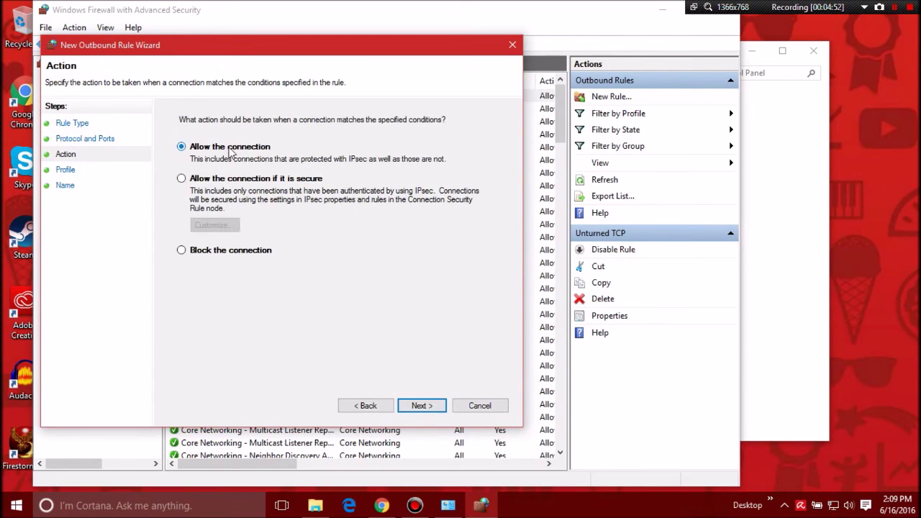
{"action": "left_click", "coordinate": [431, 410]}
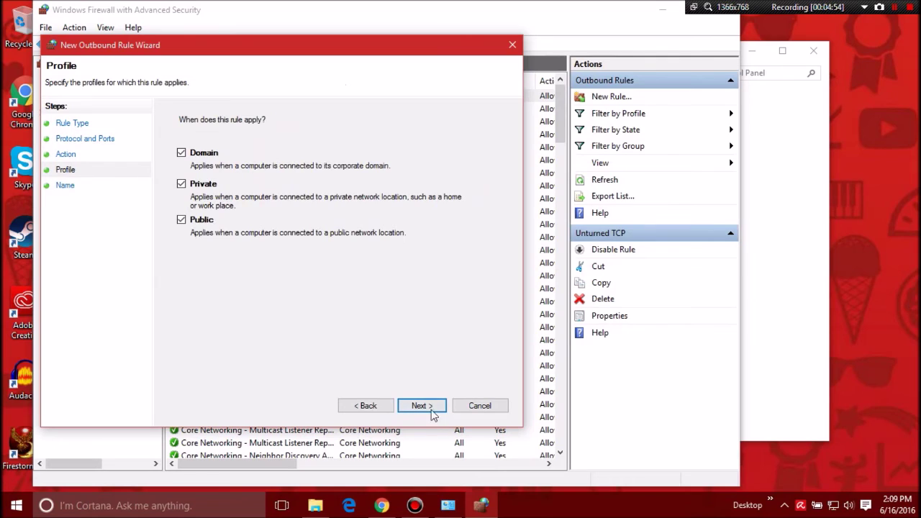
{"action": "left_click", "coordinate": [432, 409]}
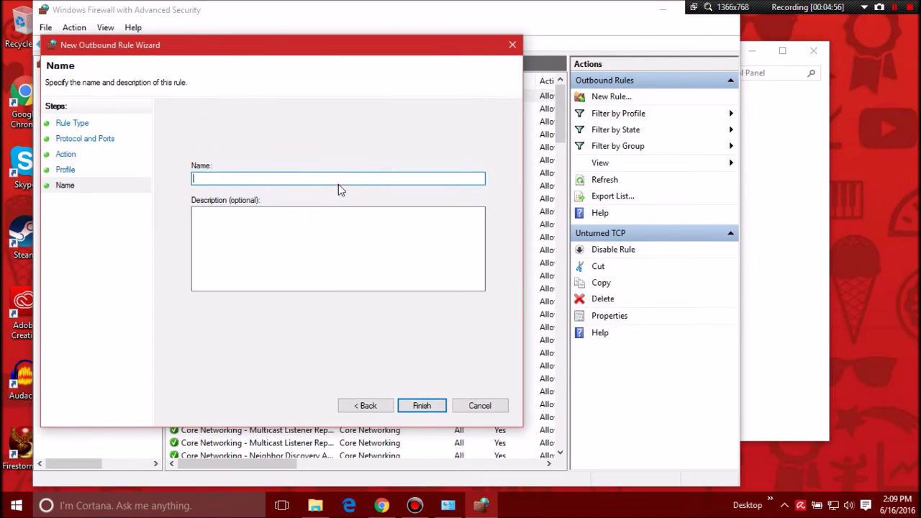
{"action": "type", "text": "Unturned UDP"}
{"action": "key", "text": "Return"}
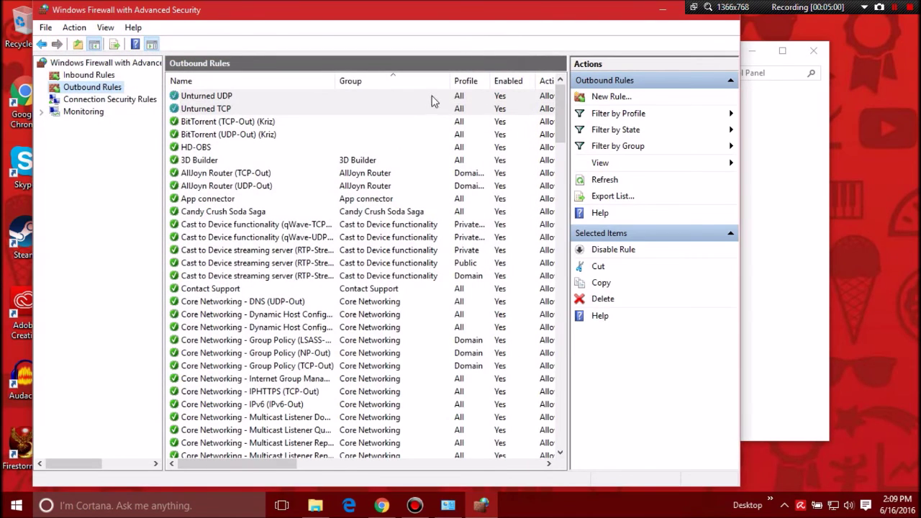
{"action": "left_click", "coordinate": [663, 10]}
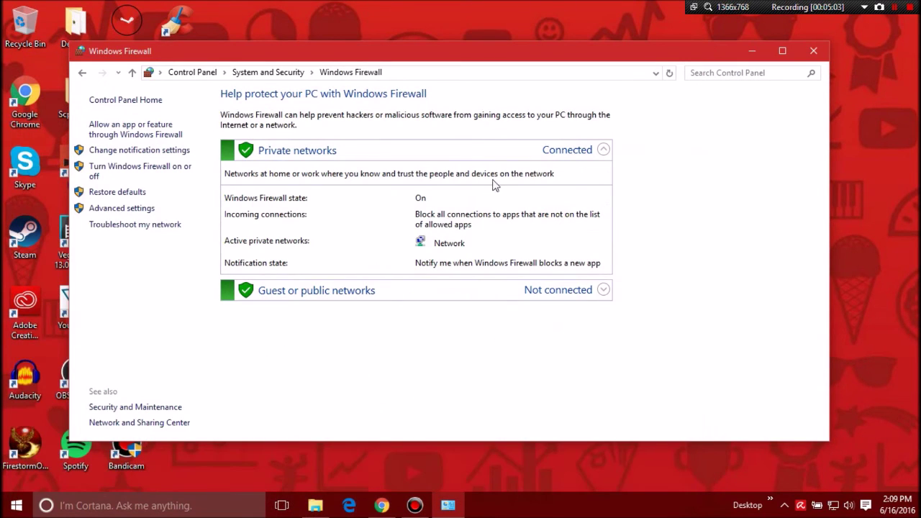
Close Windows Firewall, maximize the router's Port Forwarding page, and clear the address bar
{"action": "left_click", "coordinate": [820, 53]}
{"action": "left_click", "coordinate": [381, 505]}
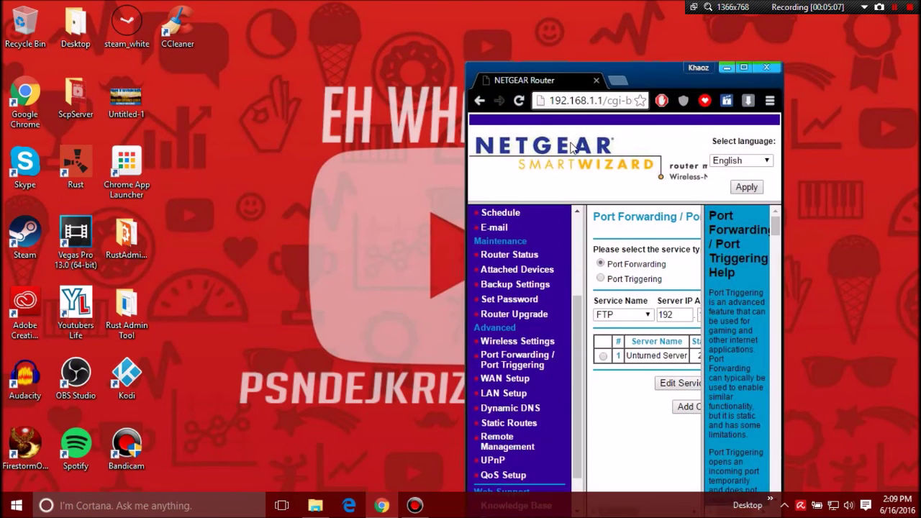
{"action": "double_click", "coordinate": [666, 70]}
{"action": "left_click", "coordinate": [288, 27]}
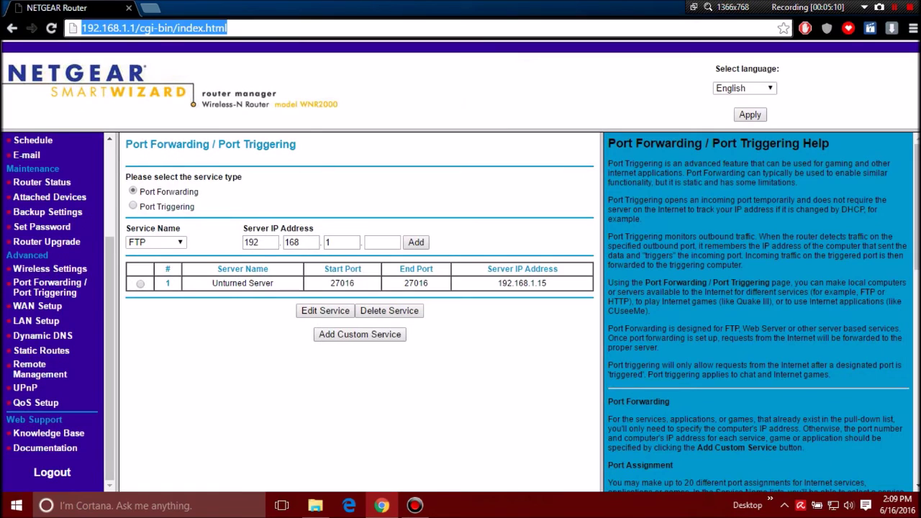
{"action": "key", "text": "BackSpace"}
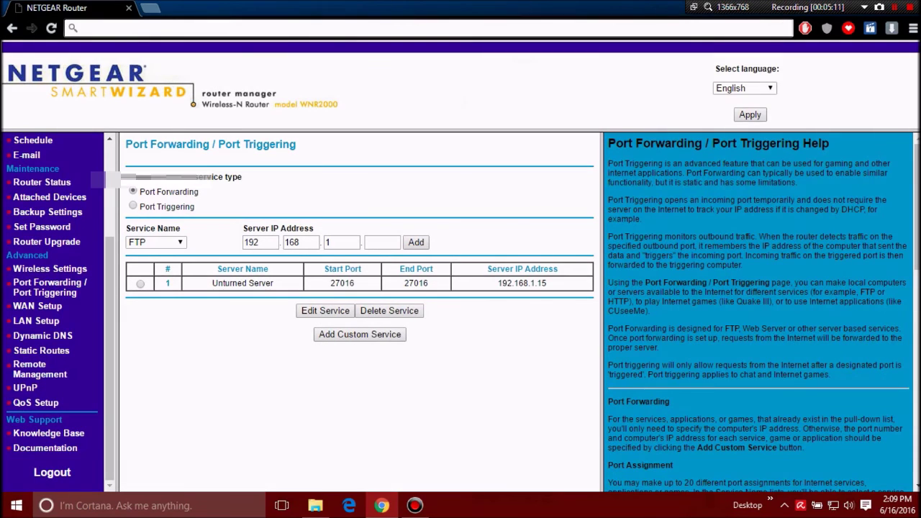
Search Google for 'whats my ip' and highlight the public IP address in the answer card
{"action": "type", "text": "g"}
{"action": "key", "text": "BackSpace"}
{"action": "type", "text": "whats"}
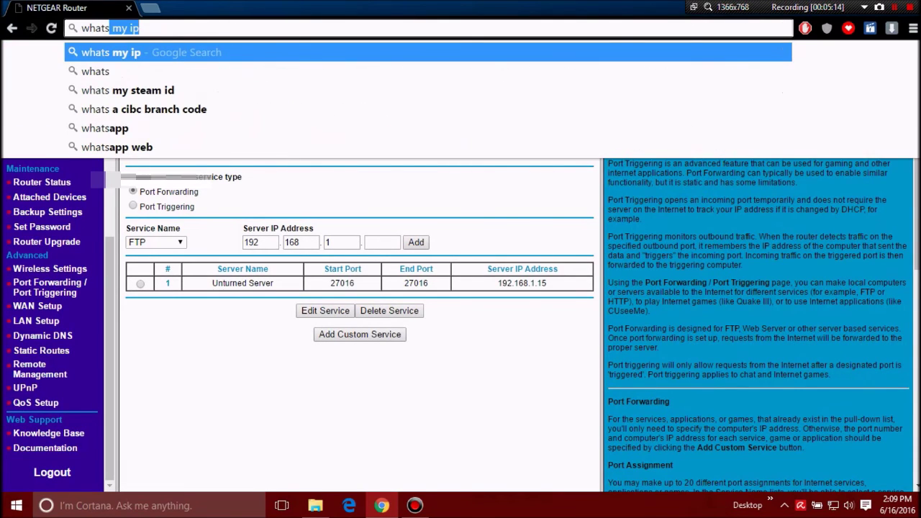
{"action": "type", "text": " my ip"}
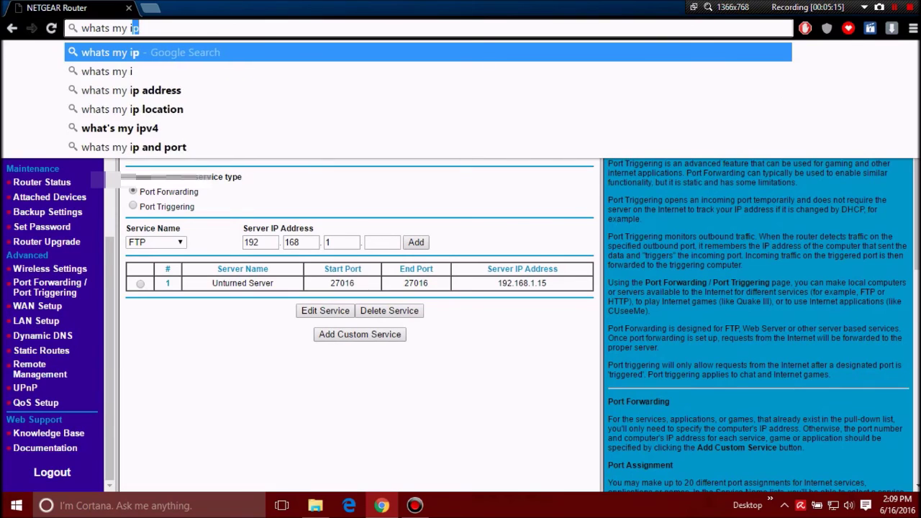
{"action": "key", "text": "Return"}
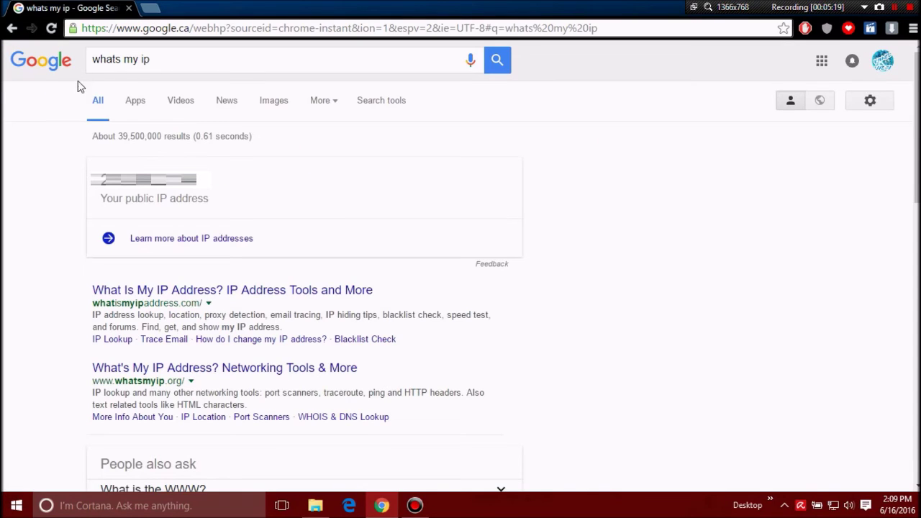
{"action": "left_click_drag", "start_coordinate": [216, 179], "coordinate": [167, 191]}
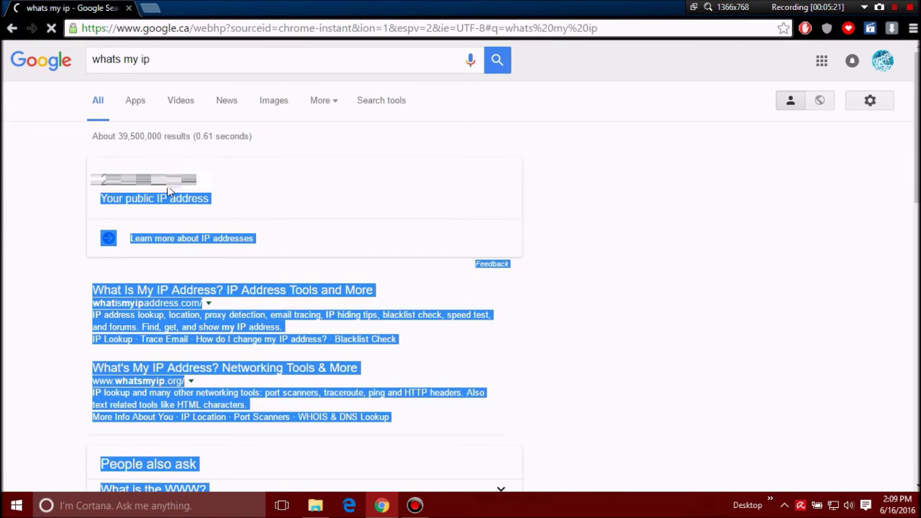
{"action": "left_click", "coordinate": [167, 191]}
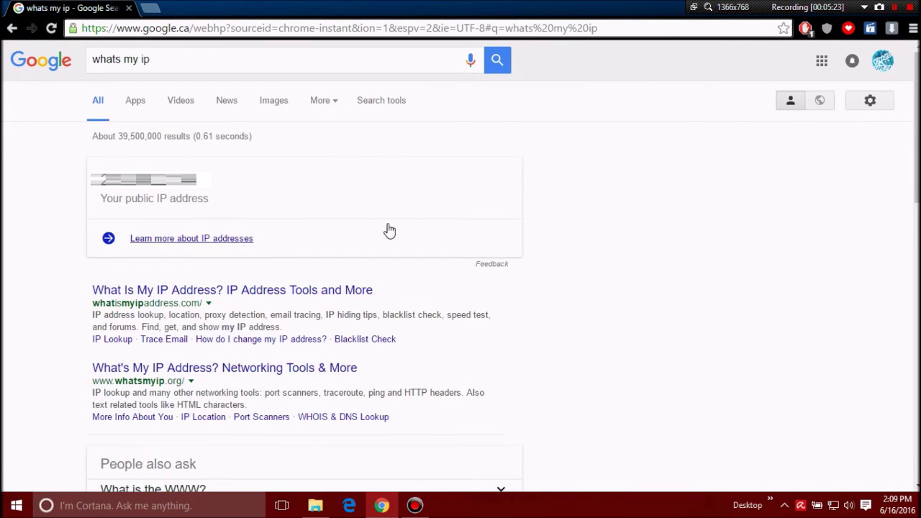